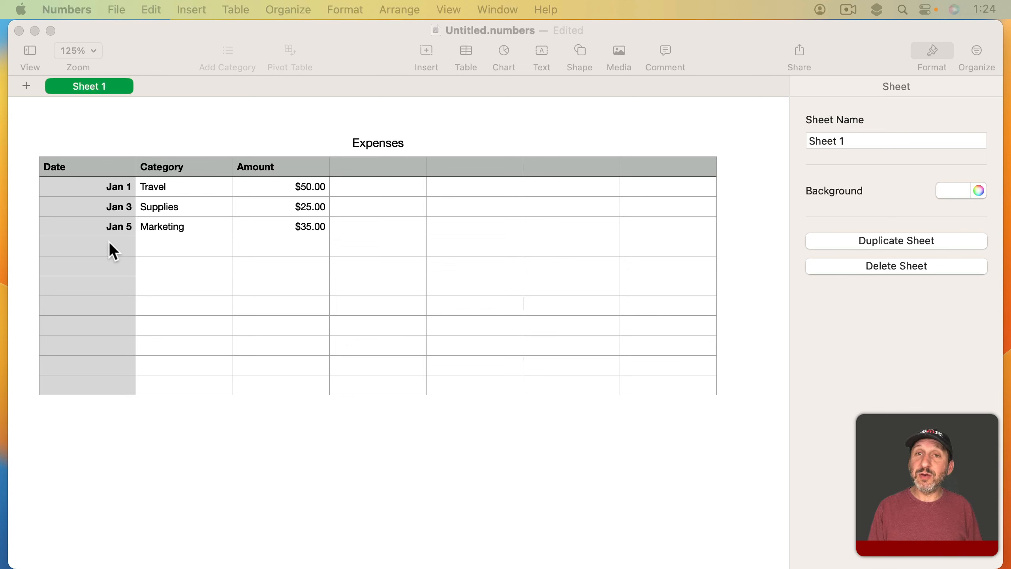
Add a Jan 7 row below the Jan 5 entry and fill its category with the suggested Supplies.
click(109, 242)
text(Jan 7)
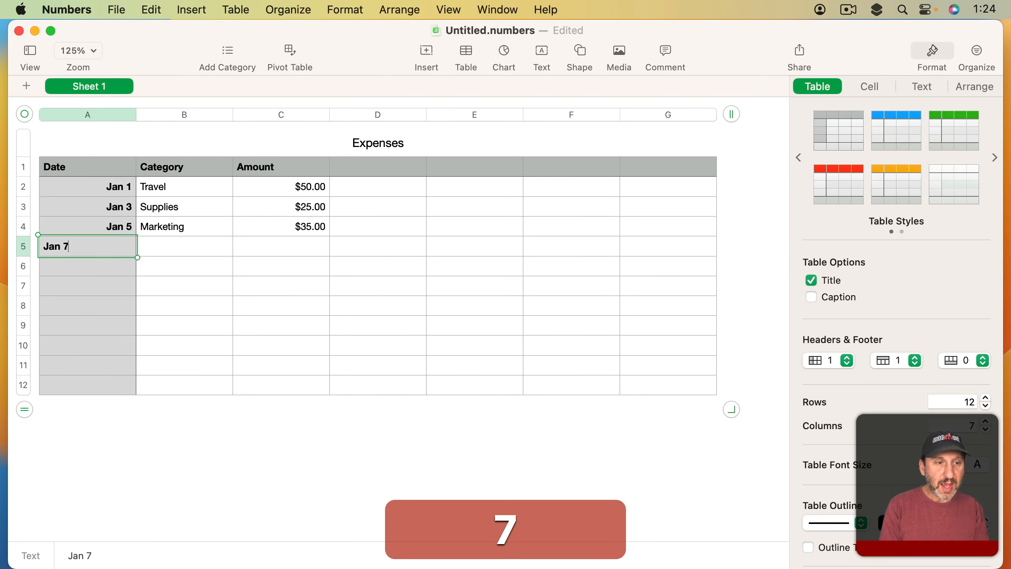
key(Tab)
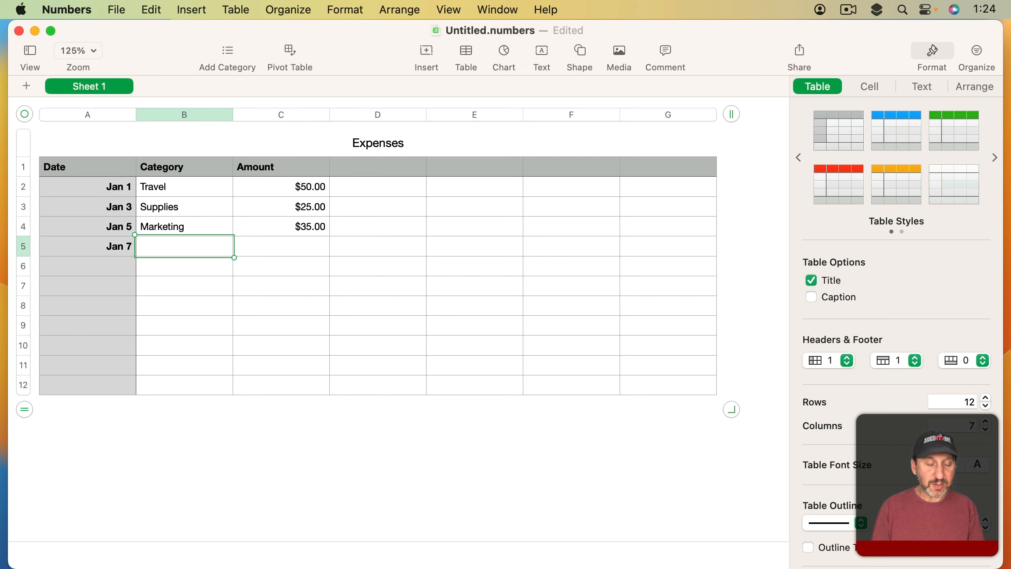
text(S)
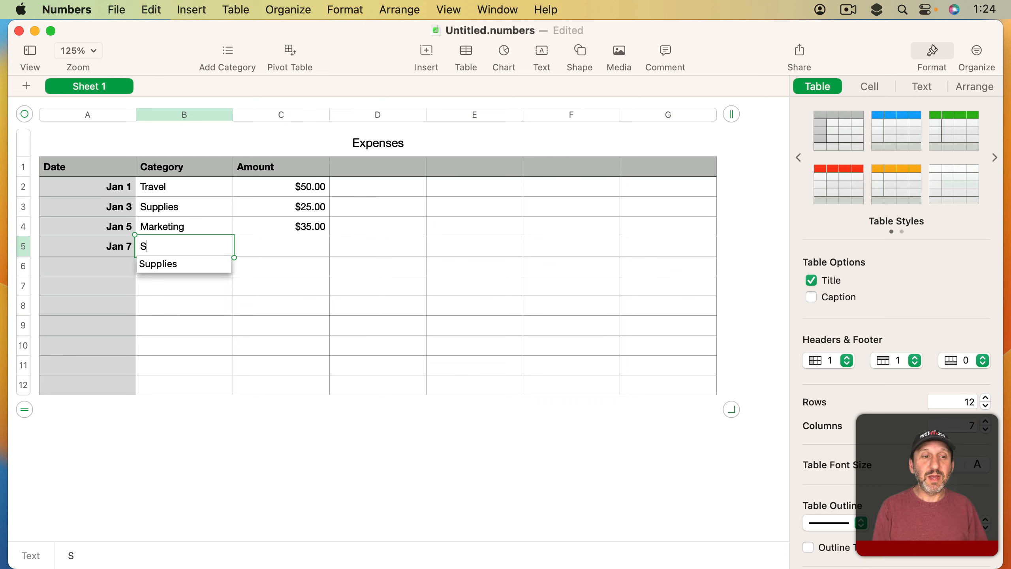
click(167, 266)
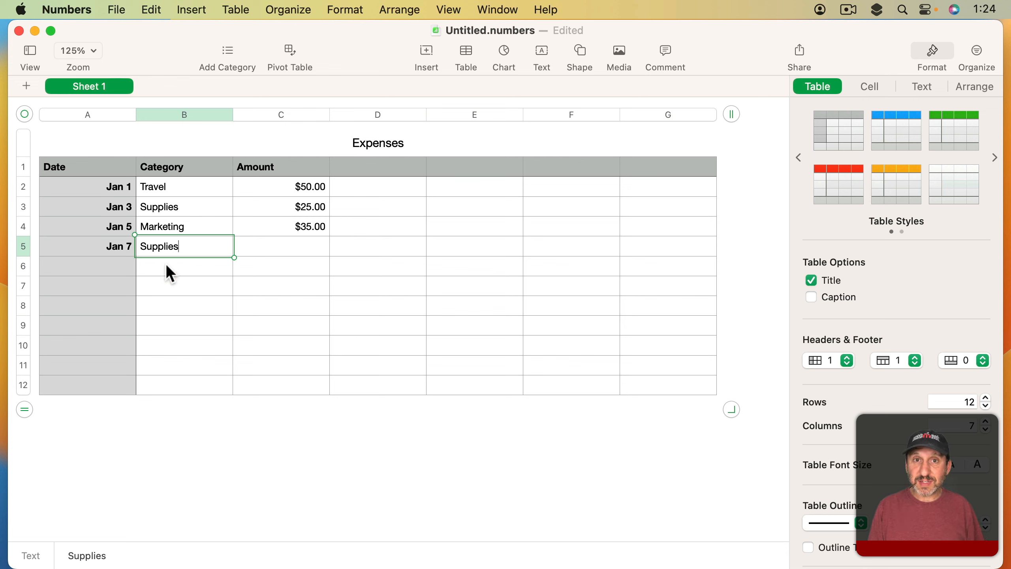
Replace the category of the Jan 7 row with Advertising.
key(alt+BackSpace)
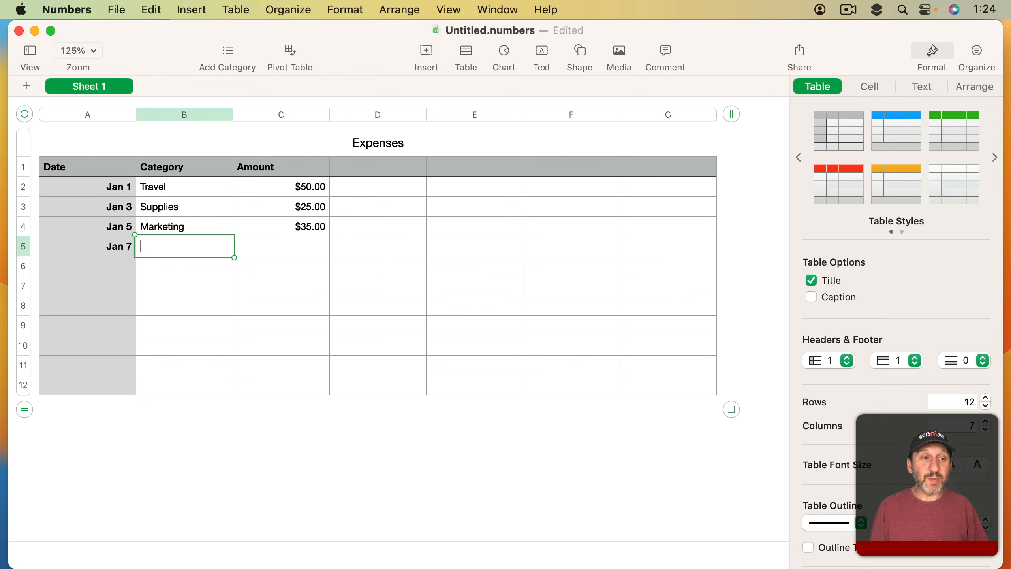
text(A)
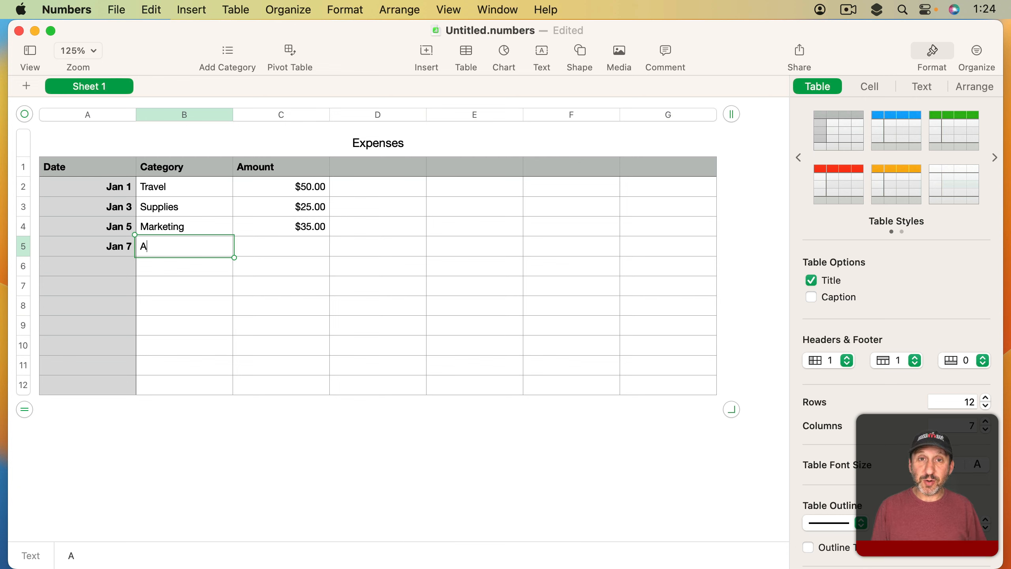
text(d)
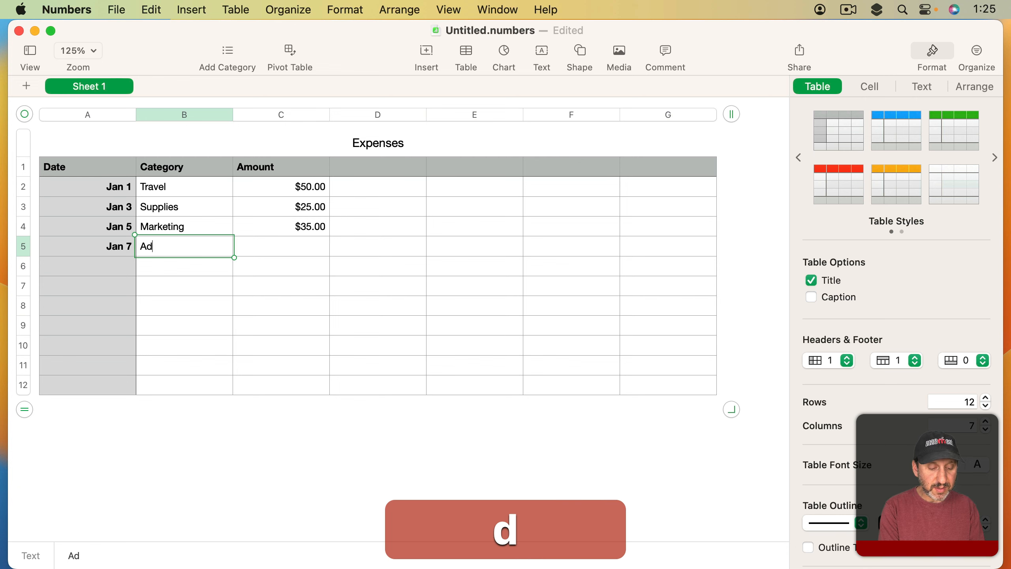
text(vertising)
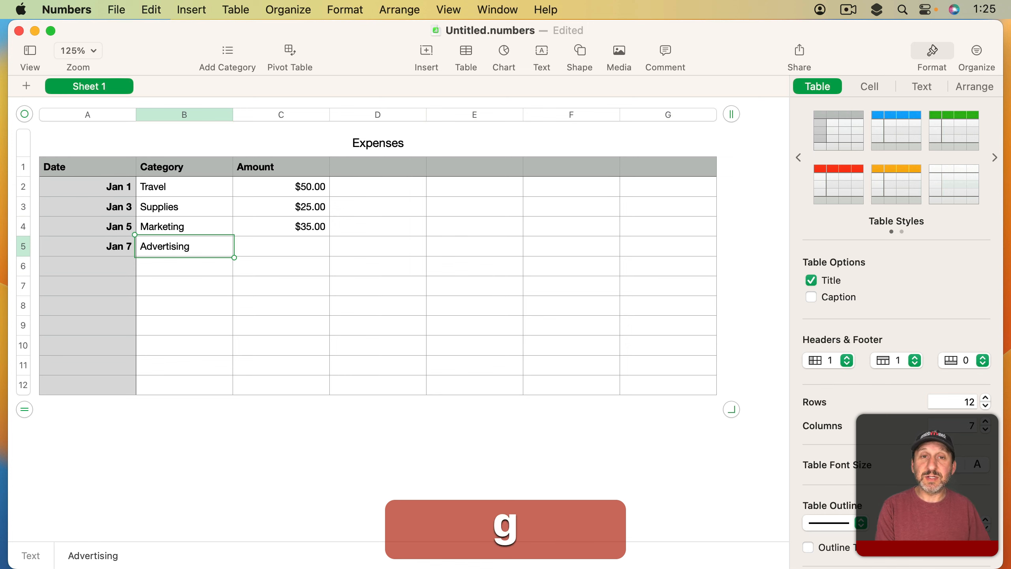
key(Return)
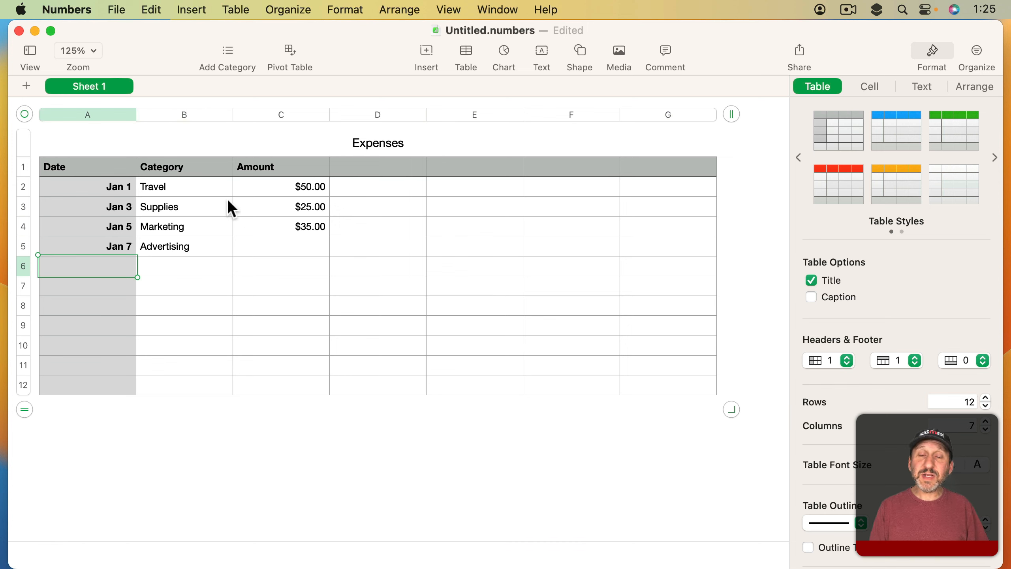
Review the Category column entries one by one, from the Jan 1 row to the Jan 7 row.
click(194, 185)
click(196, 208)
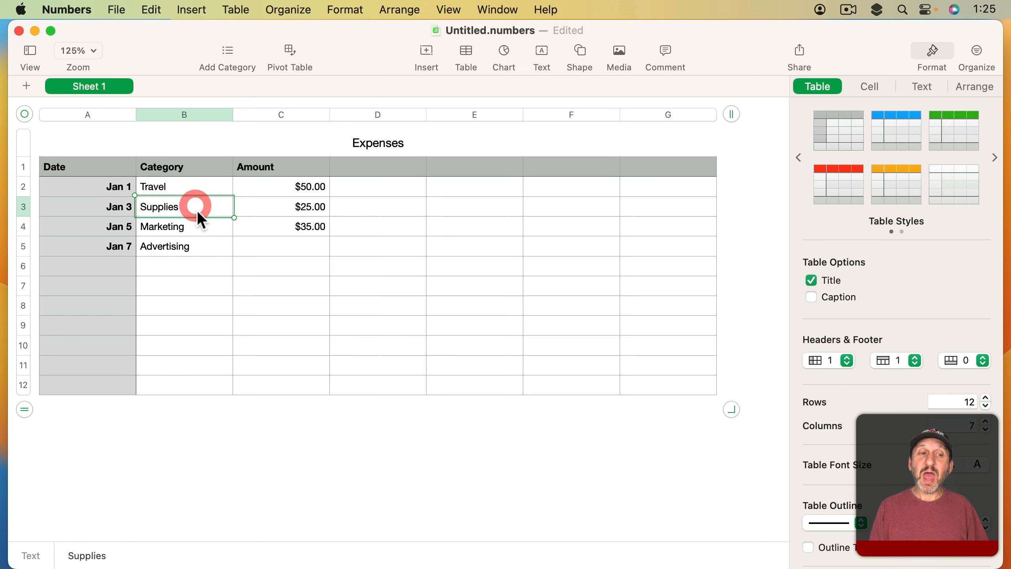
click(197, 225)
click(203, 246)
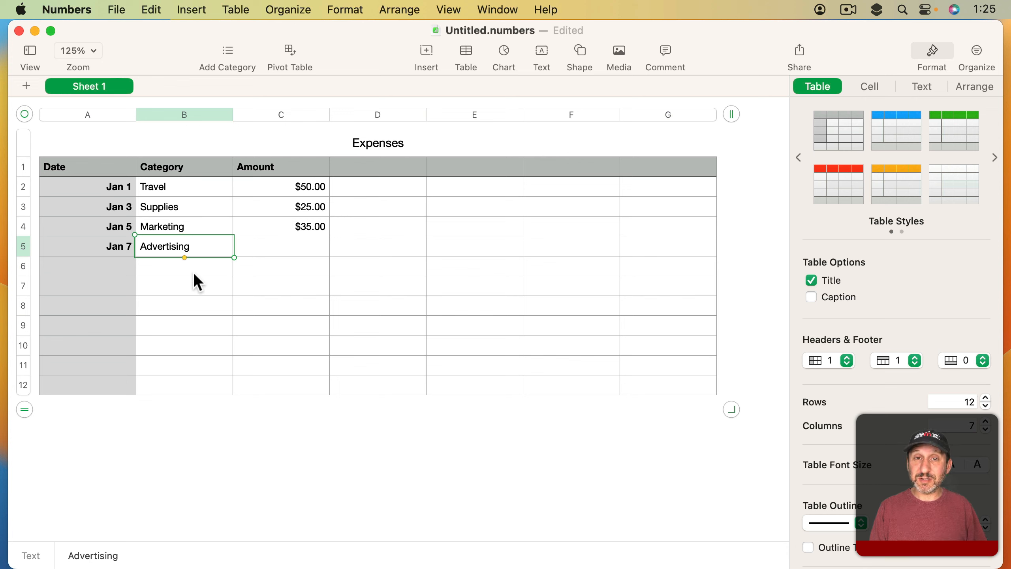
click(178, 194)
click(168, 208)
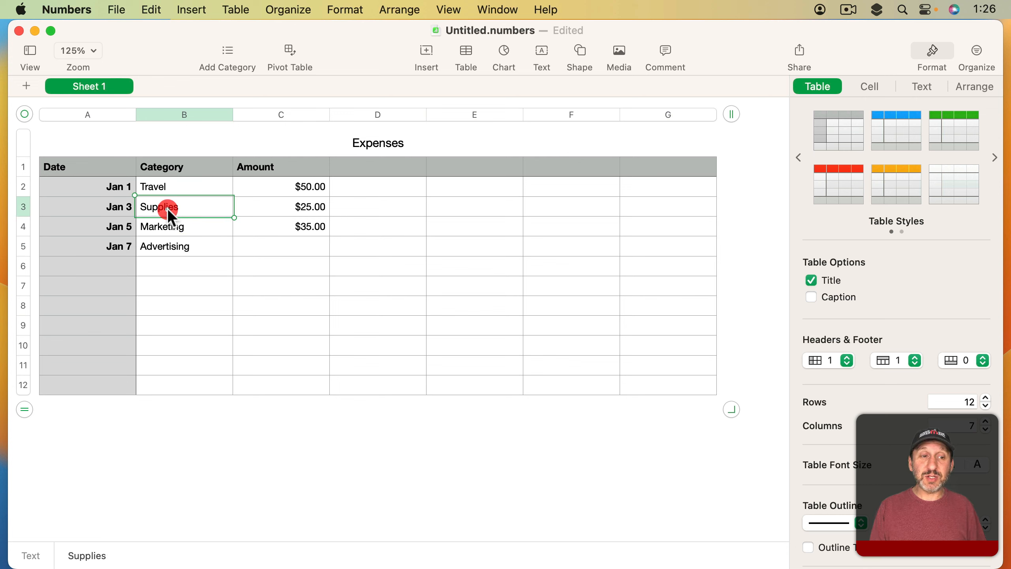
click(164, 226)
click(163, 246)
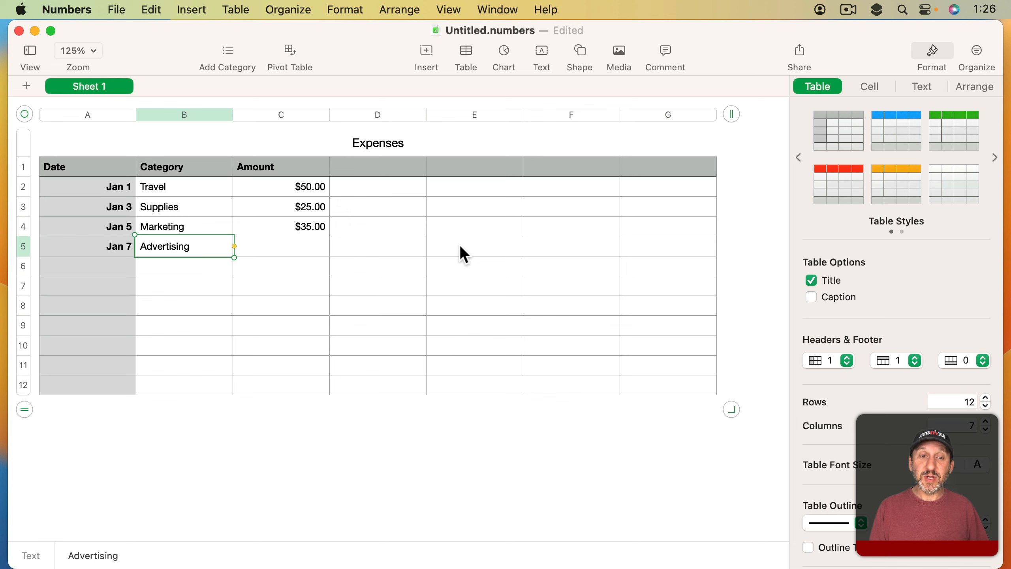
Test autocompletion by entering M in the empty category cell B6 and in cell E5 outside the Category column.
click(191, 264)
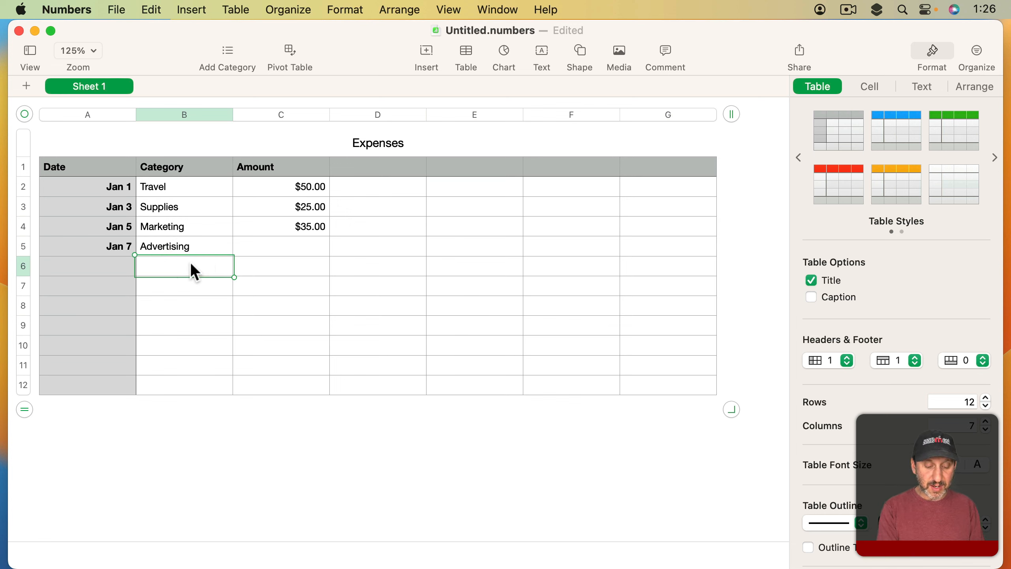
text(M)
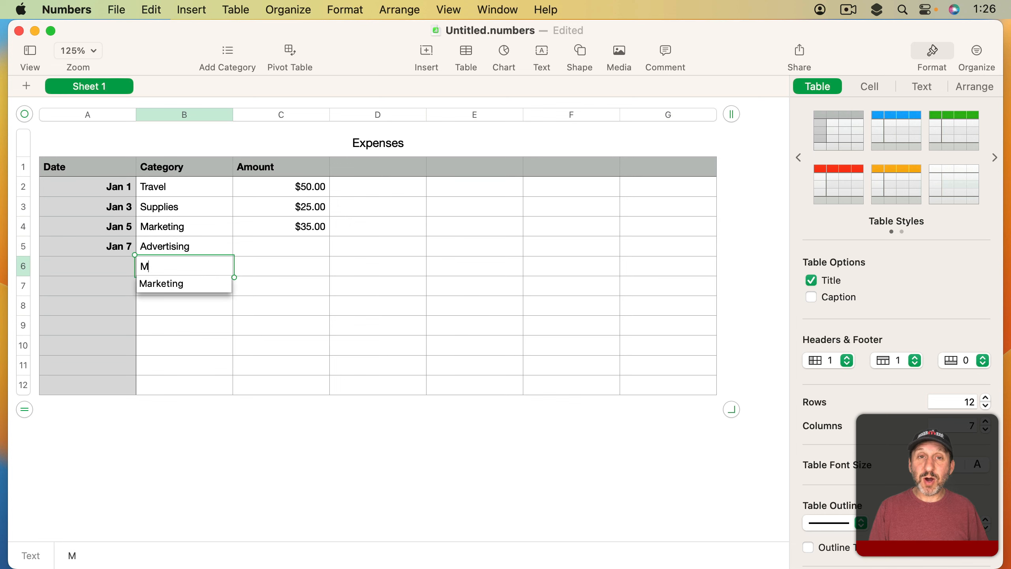
key(BackSpace)
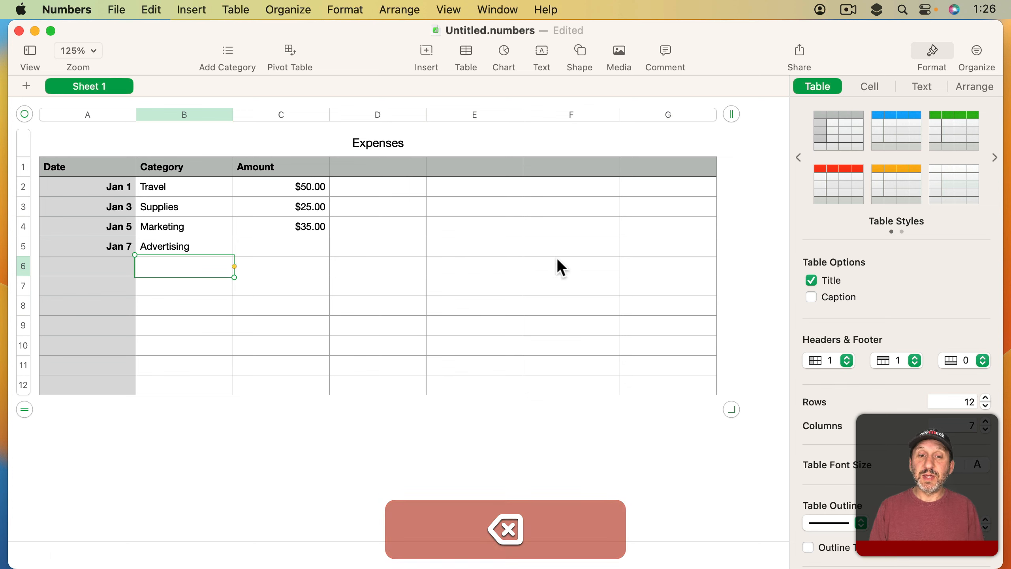
click(473, 246)
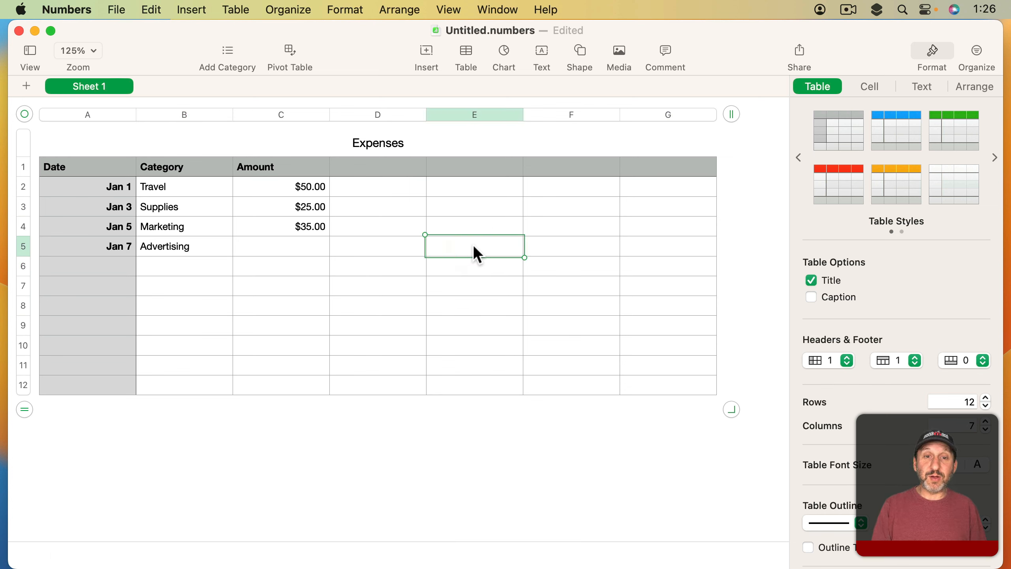
text(M)
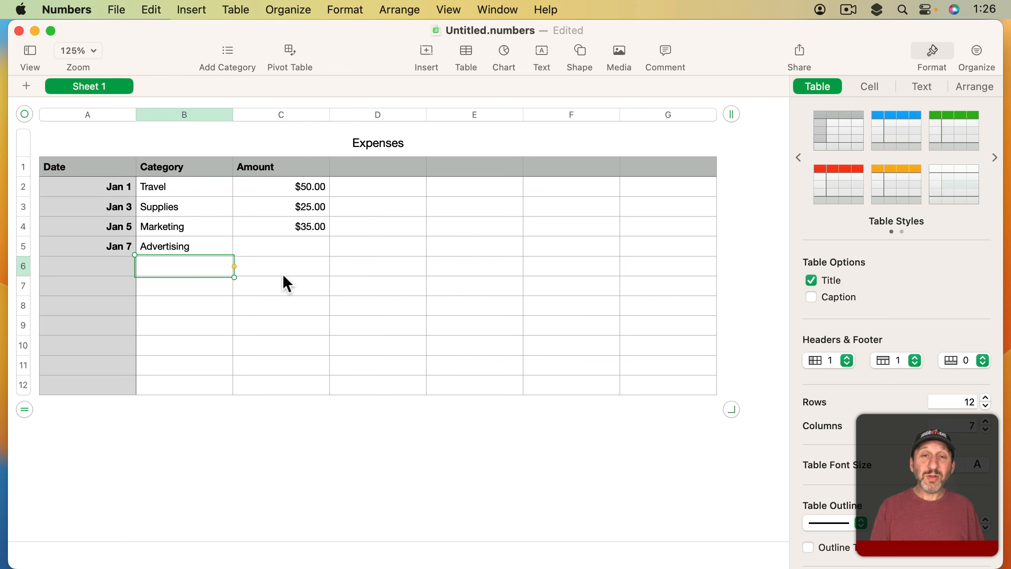
Try a category beginning with Payr in B6 and replace it with Meals.
text(P)
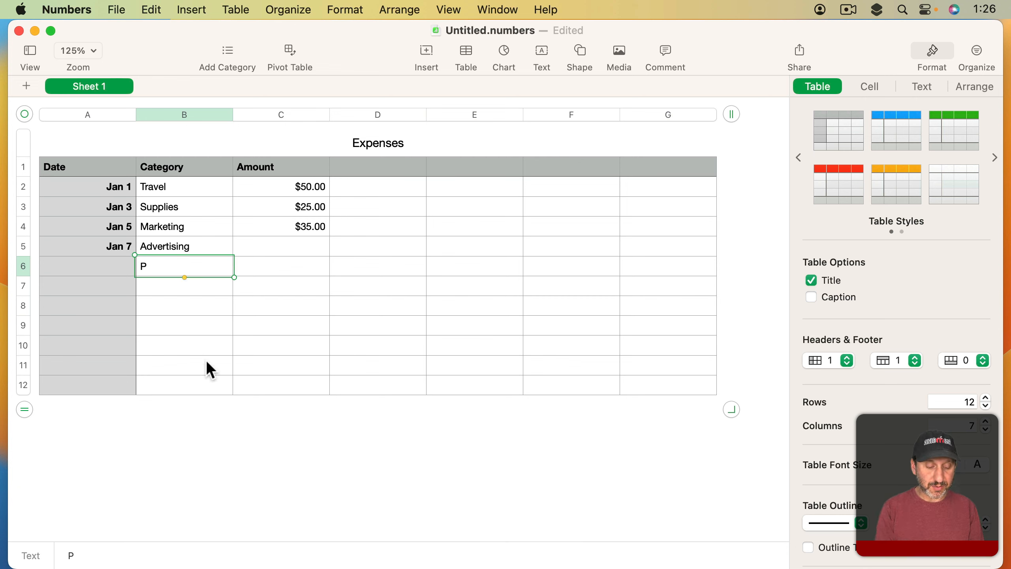
text(ayr)
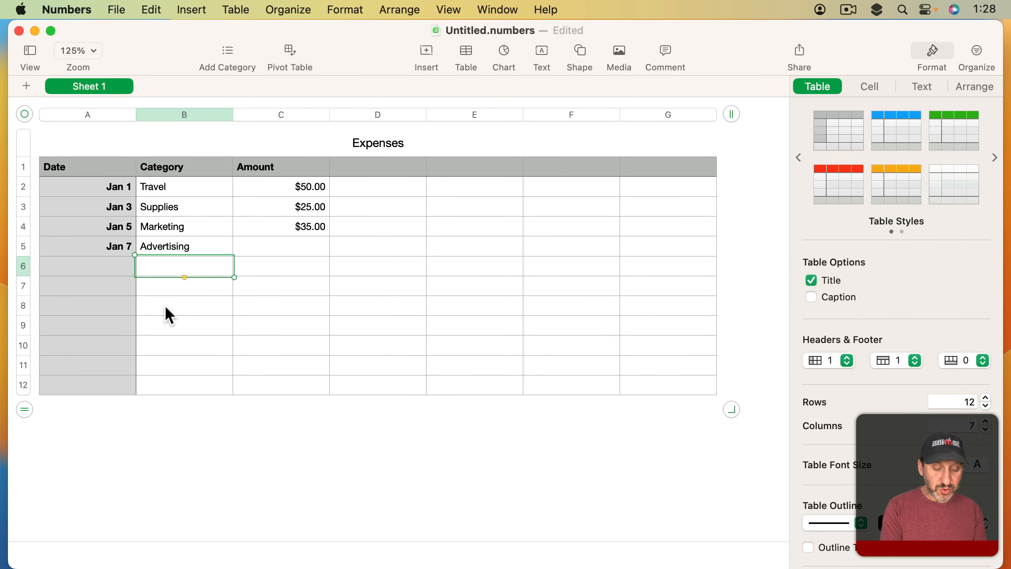
text(Meals)
key(Return)
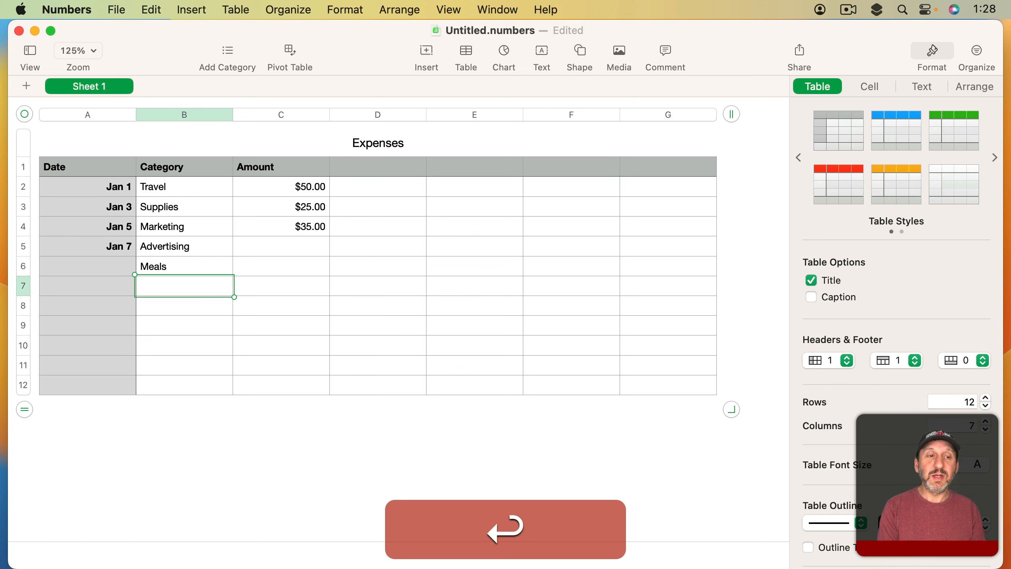
Narrow the category suggestions in B7 with Ma, highlight Marketing, and cut the entry back to M.
text(M)
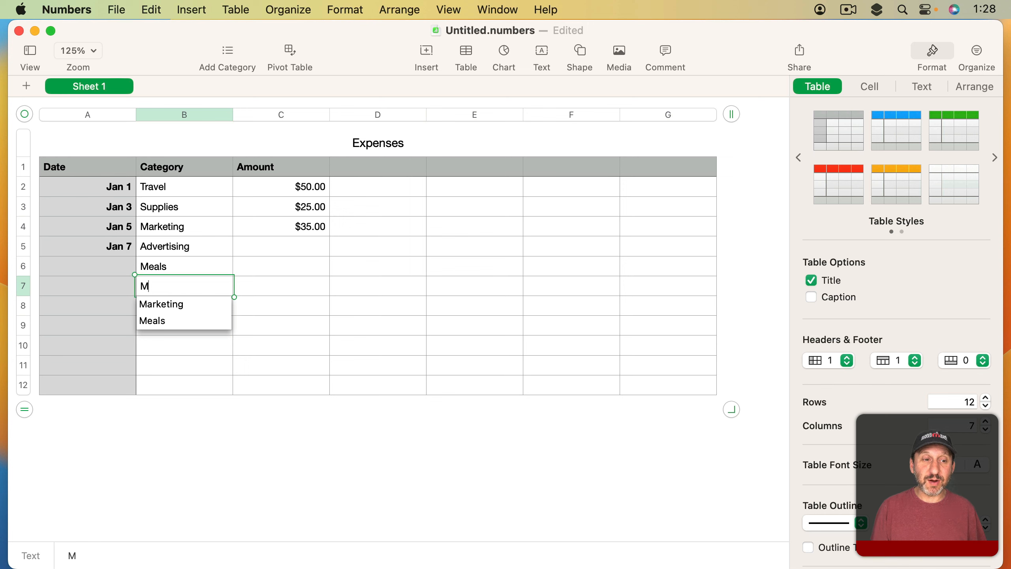
text(a)
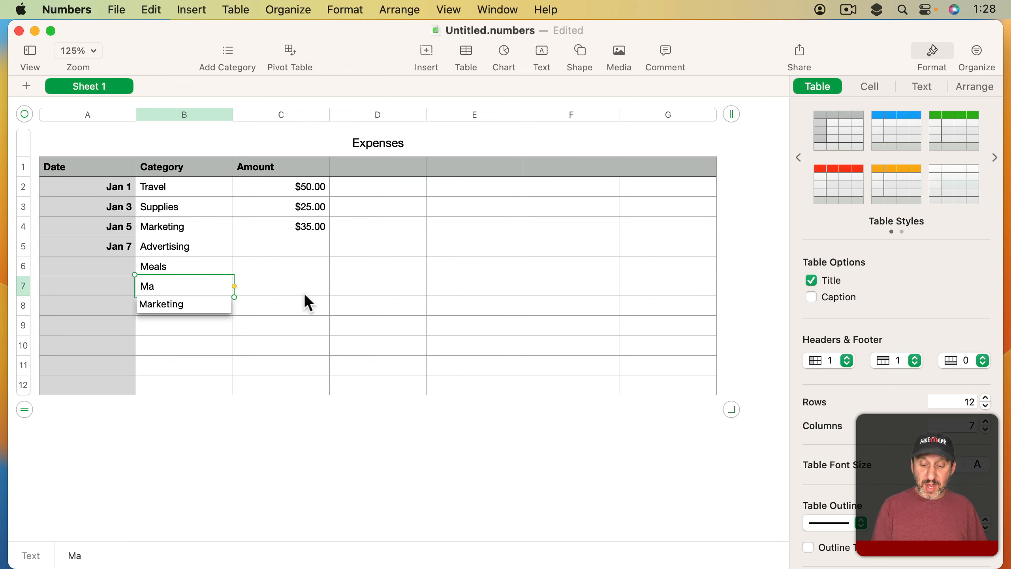
key(Down)
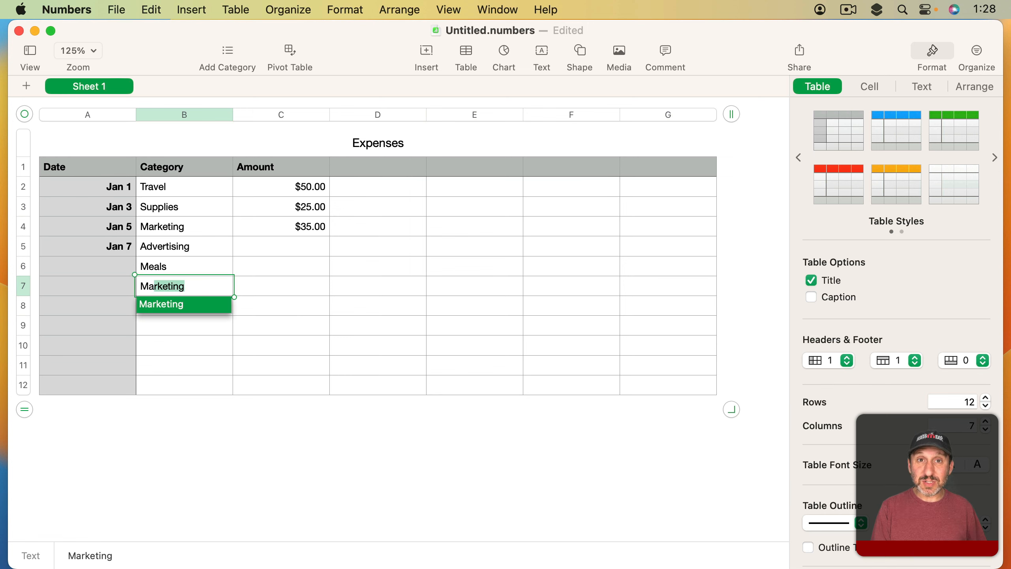
key(BackSpace)
key(BackSpace)
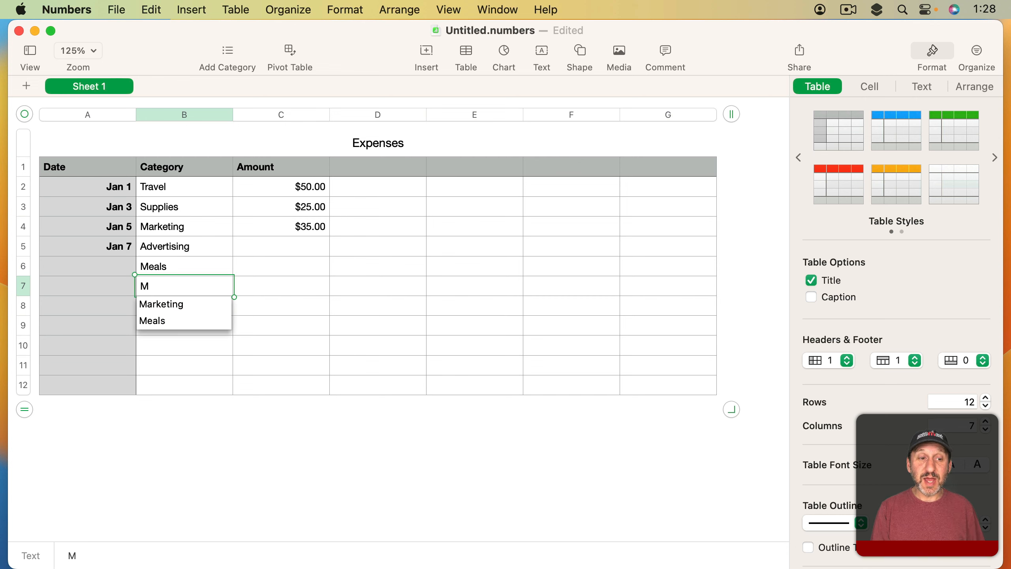
Choose the suggested Meals for B7 and restart the entry with M.
key(Down)
key(Down)
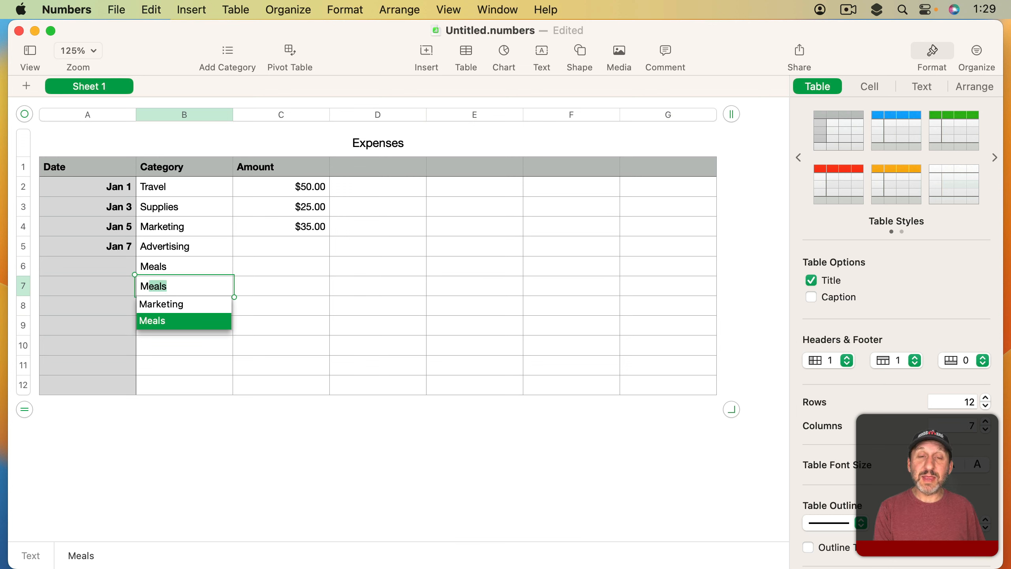
key(Return)
text(M)
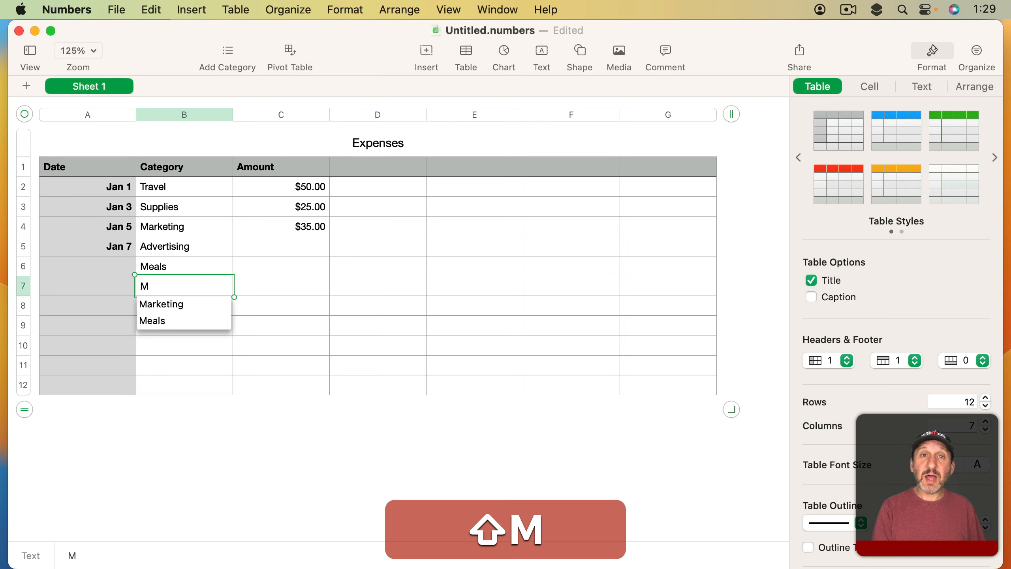
Fill category cell B7 with the suggested Meals and return to that cell after completing the entry.
key(Tab)
key(Tab)
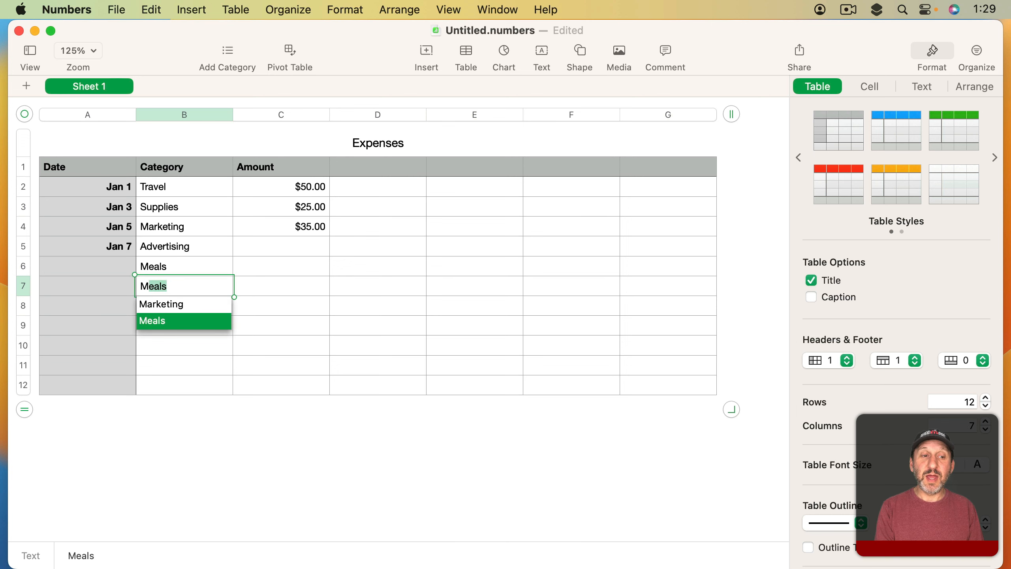
key(Return)
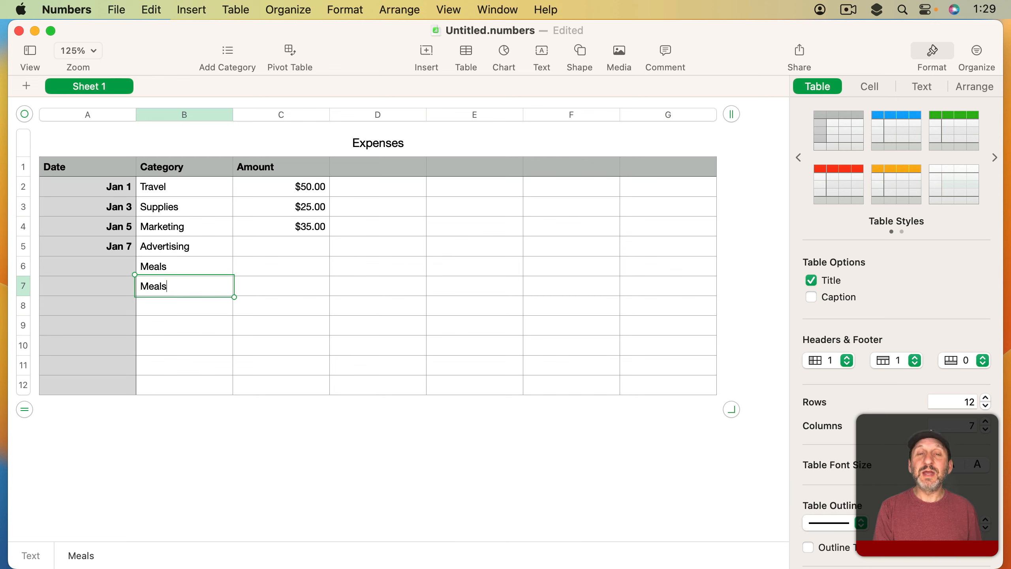
key(Return)
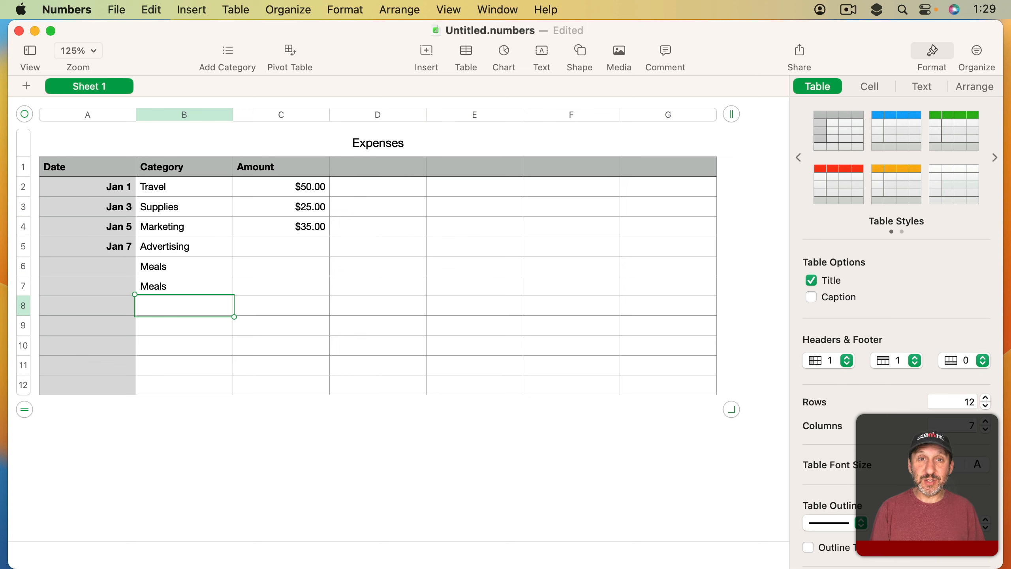
key(shift+Return)
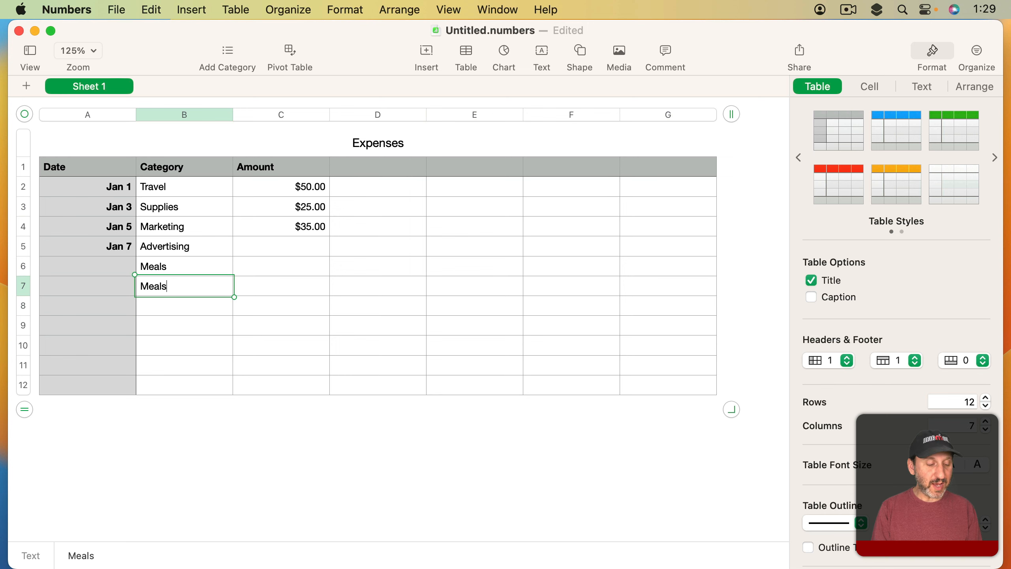
key(Tab)
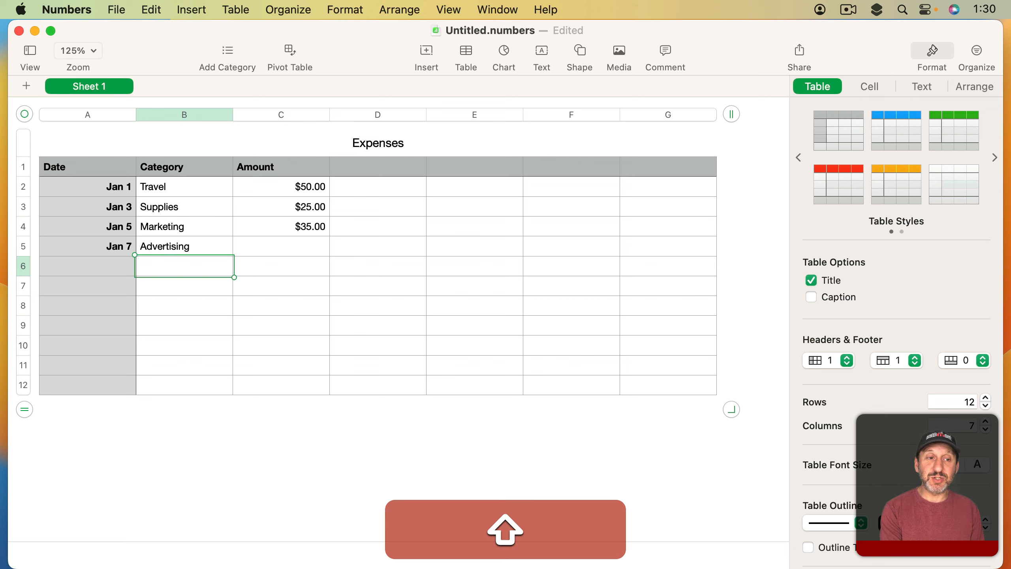
Enter the miscapitalized category SUpplies in B6, then highlight the suggested SUpplies for an S entry in B7 and cancel that entry.
text(SUpplies)
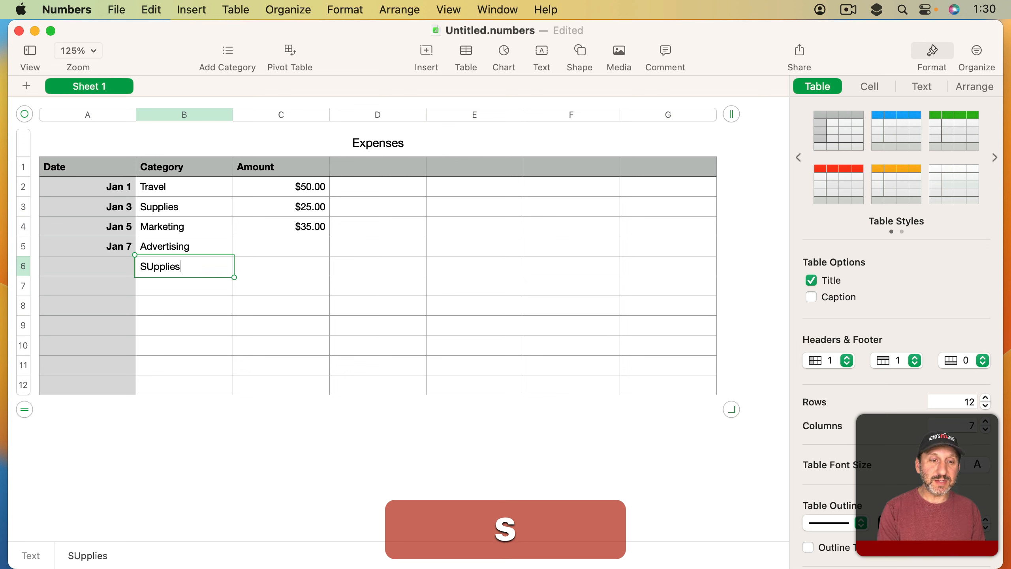
key(Return)
key(shift)
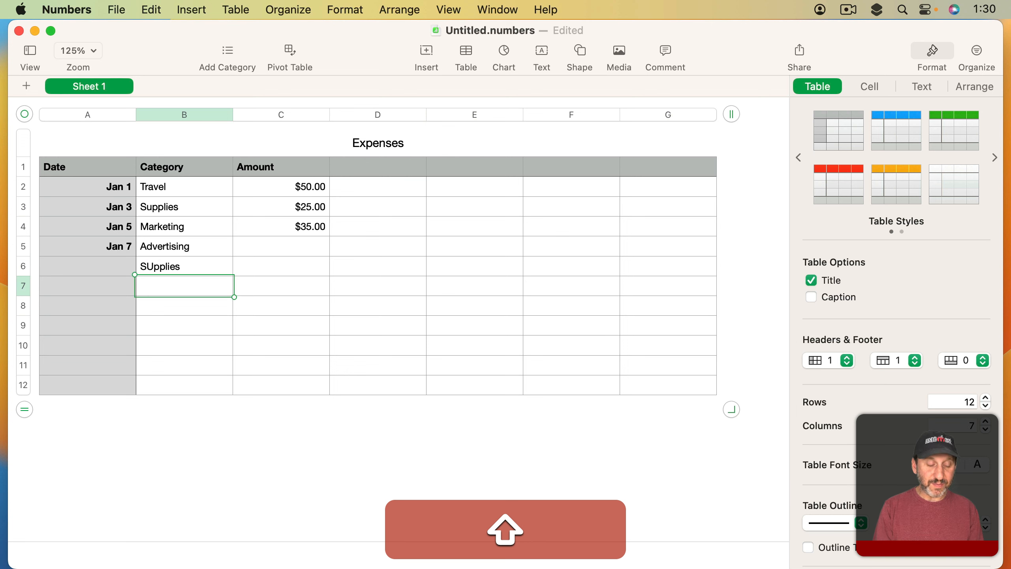
text(S)
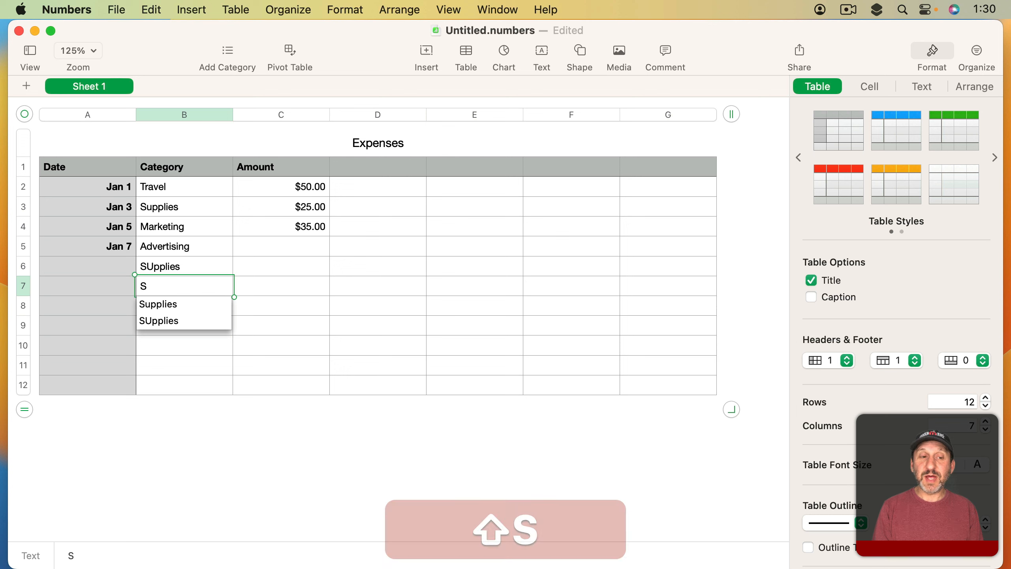
key(Down)
key(Down)
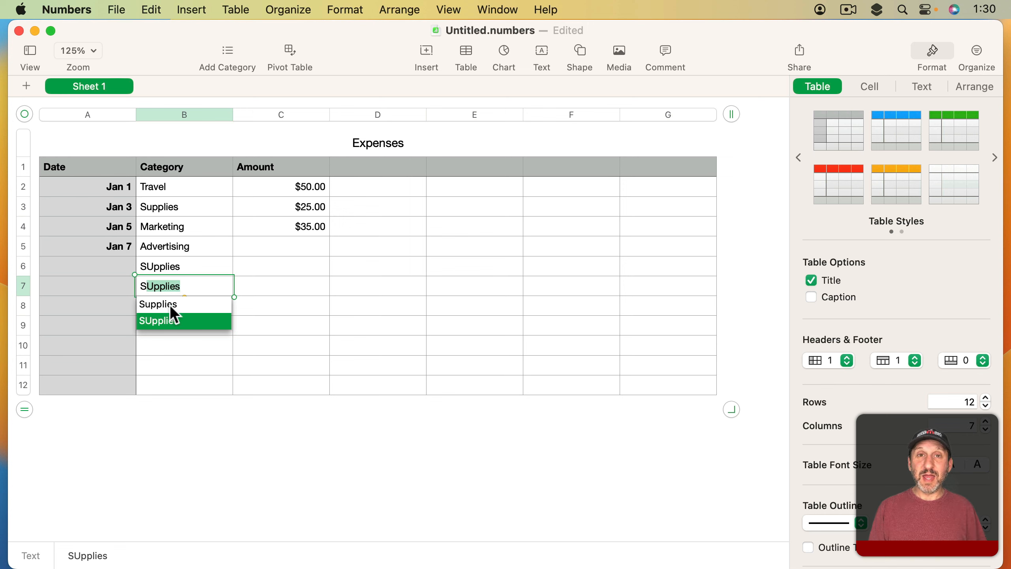
key(Escape)
Correct the capital U in category cell B6 so the entry reads Supplies.
click(159, 263)
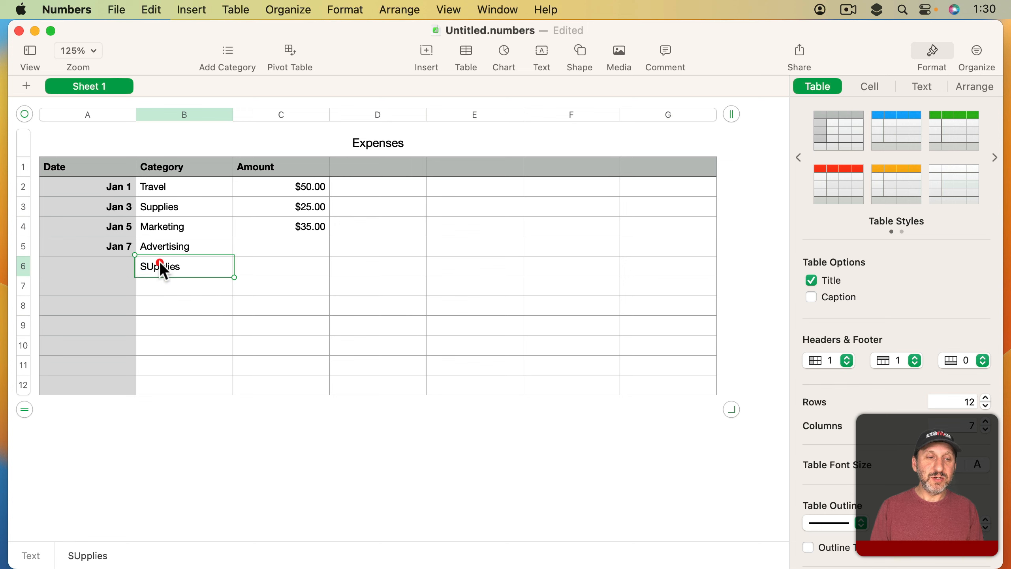
click(146, 264)
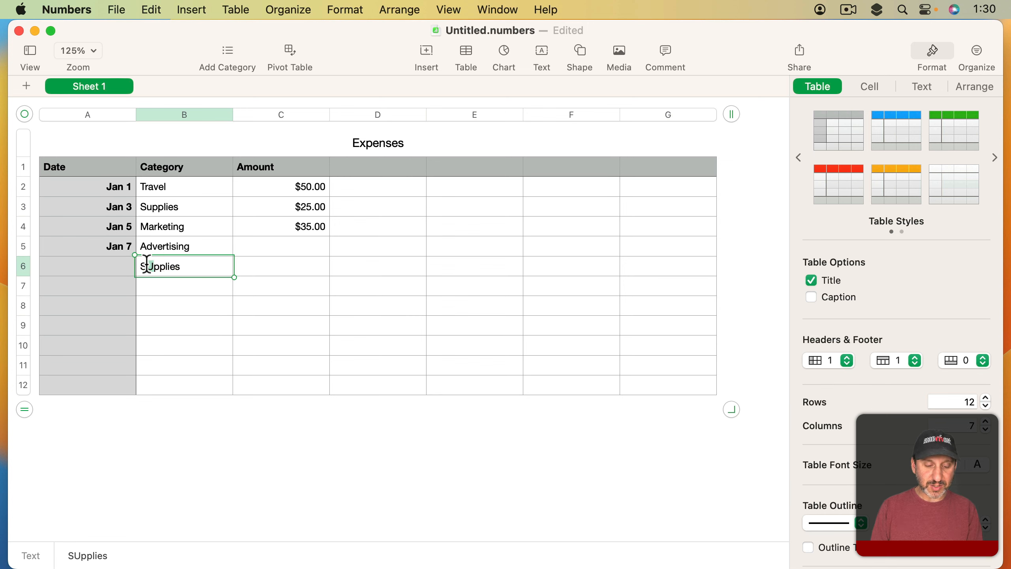
key(Delete)
text(u)
key(Return)
Start category cell B7 with S and fill it with the suggested Supplies.
text(S)
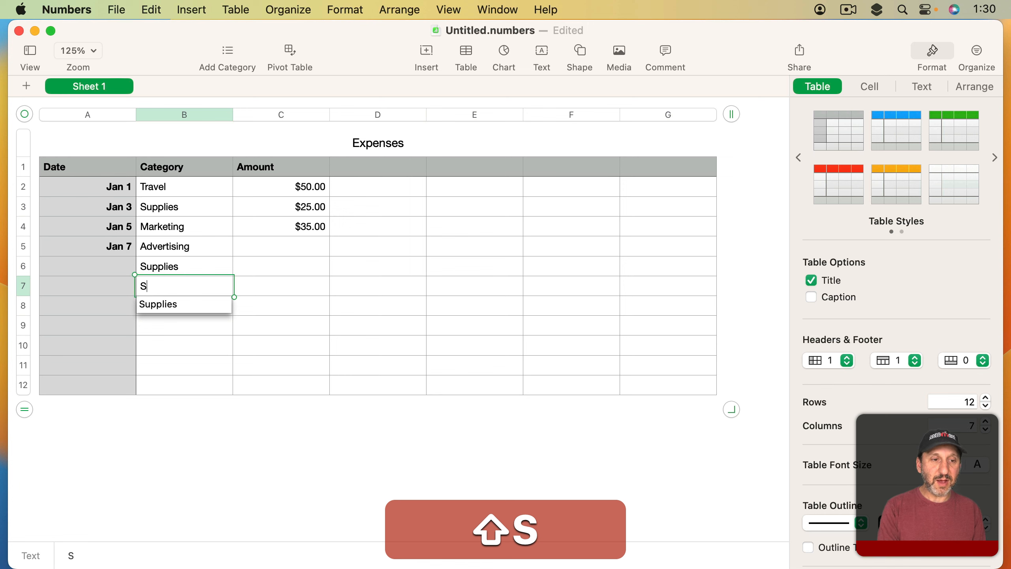
key(Down)
key(Return)
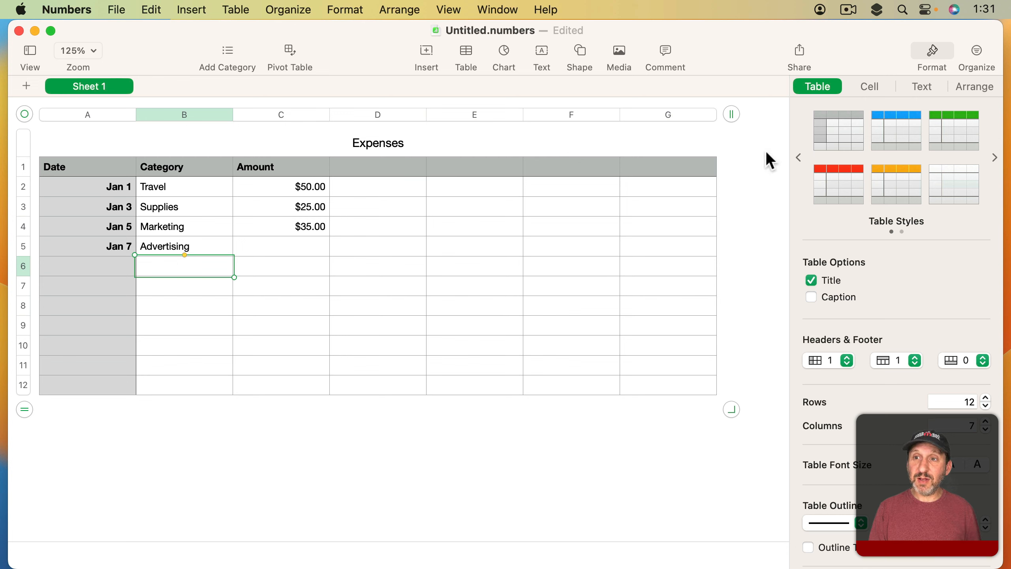
Set the data format of the empty category cell B6 to Pop-Up Menu.
click(866, 87)
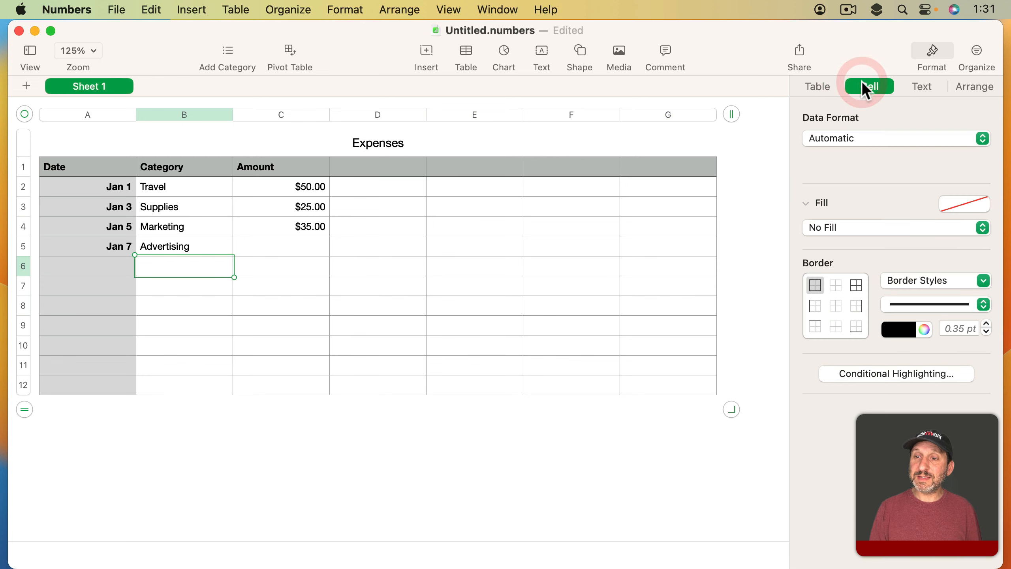
click(841, 138)
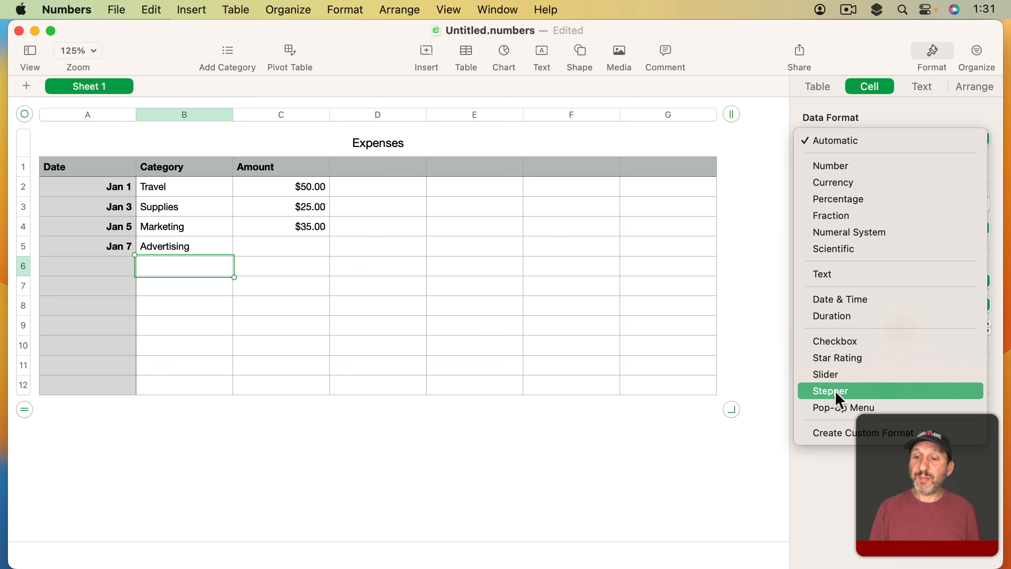
click(836, 407)
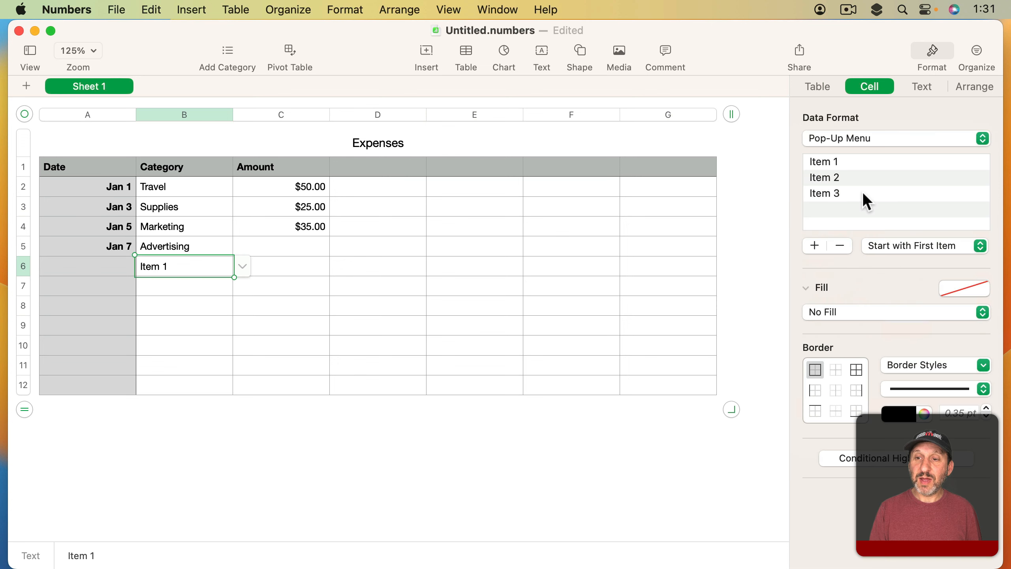
Rename the three pop-up menu items for B6 as Travel, Supplies and Marketing.
click(826, 159)
click(825, 160)
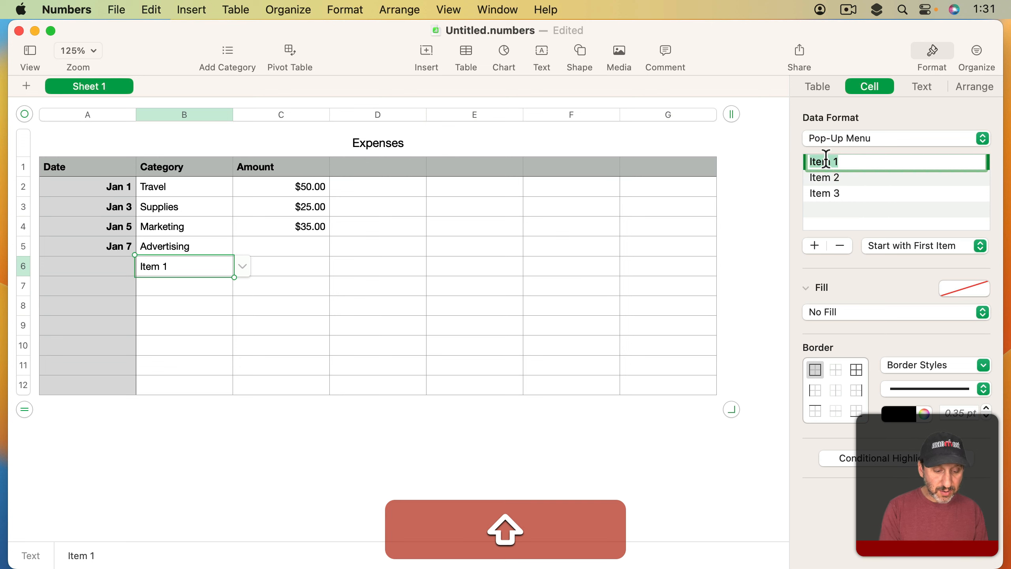
text(Travel)
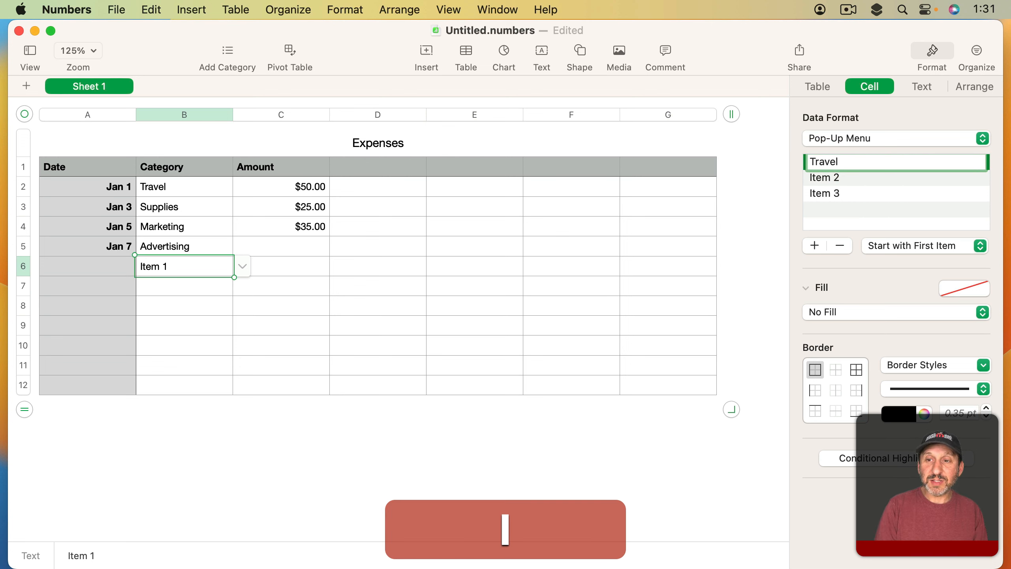
key(Tab)
text(Supplies)
double_click(832, 194)
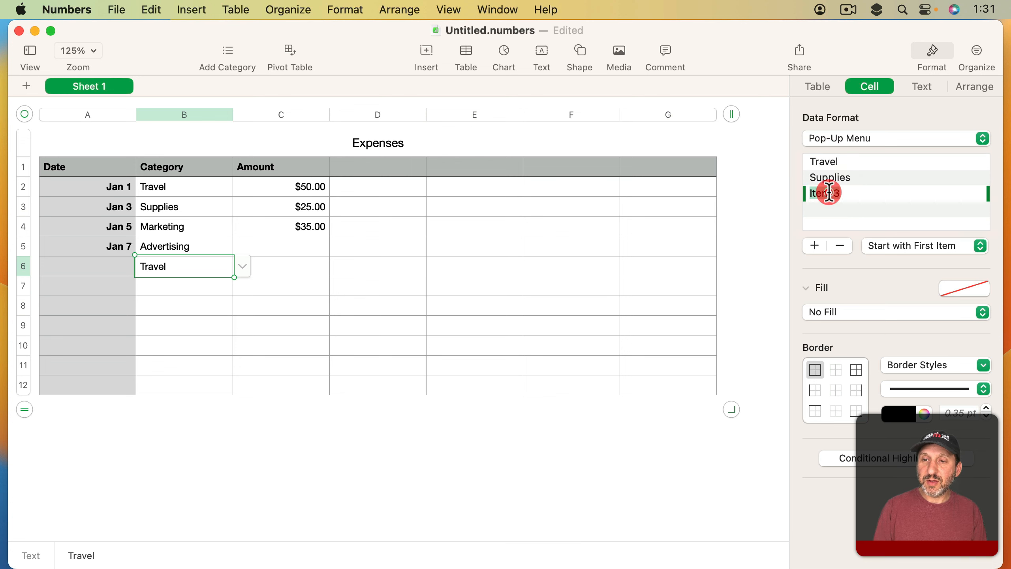
text(Marketing)
click(176, 271)
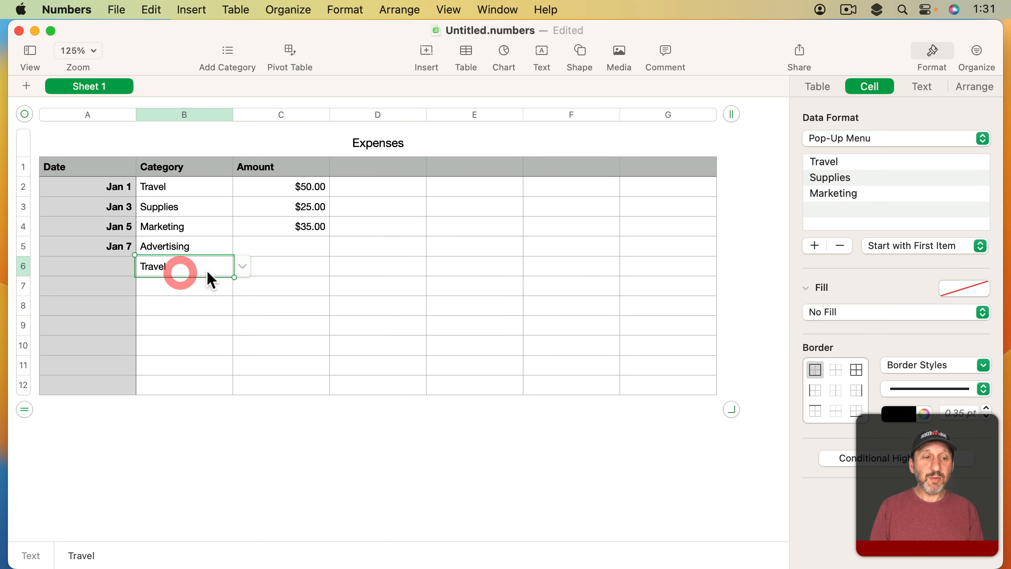
Choose Supplies from the pop-up menu in B6 and clear the cell.
click(241, 266)
click(195, 284)
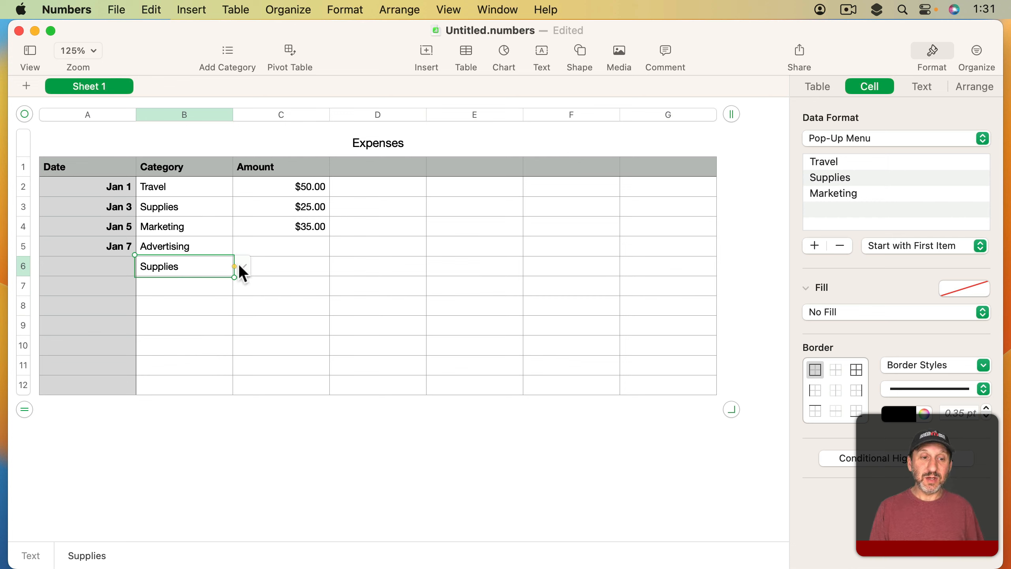
key(BackSpace)
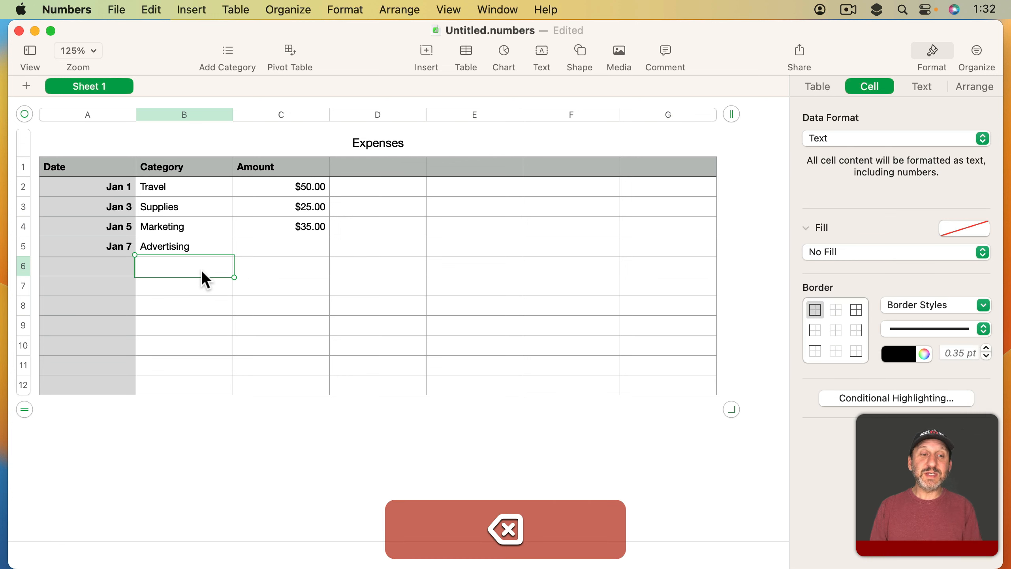
Enter the new category Taxes in cell B6.
click(185, 186)
click(174, 258)
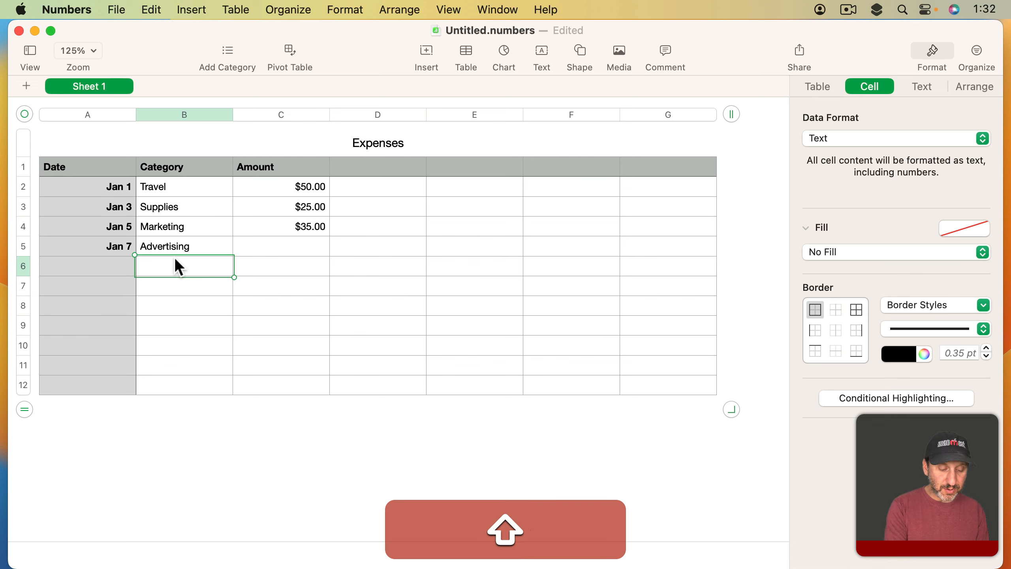
text(Taxes)
key(Return)
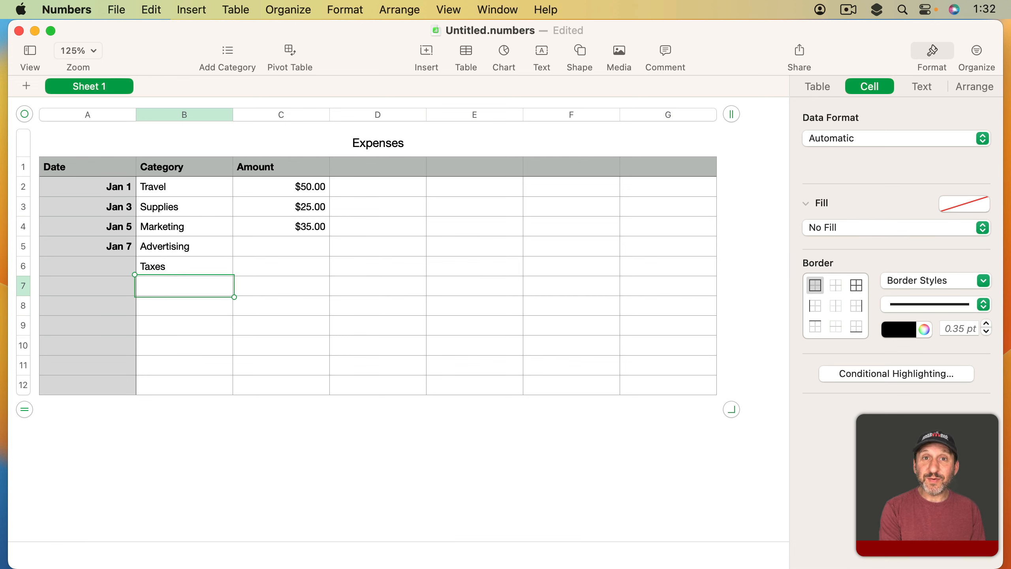
Start B7 with T, fill it with the suggested Taxes, and return to that cell after completing the entry.
text(T)
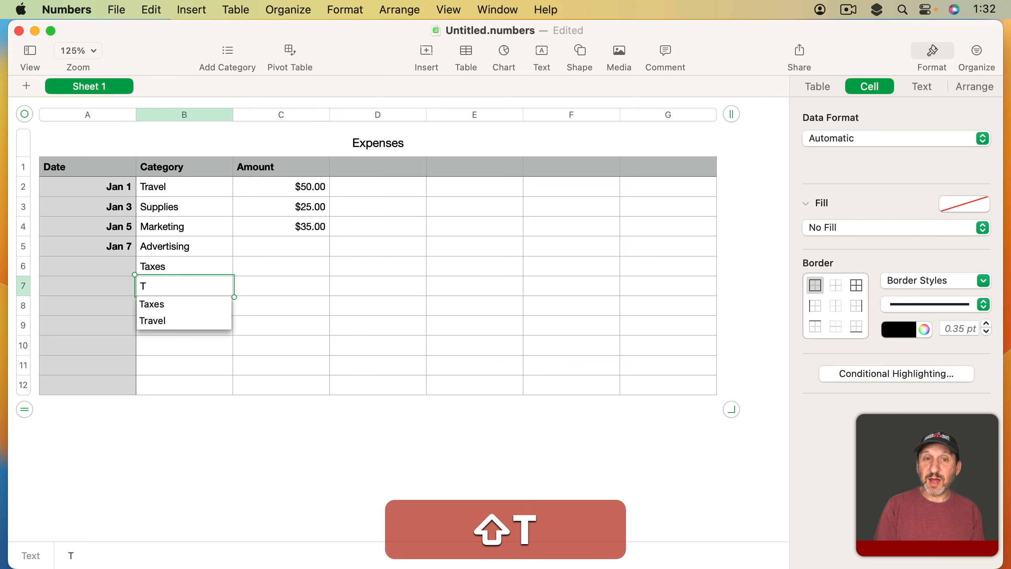
key(Down)
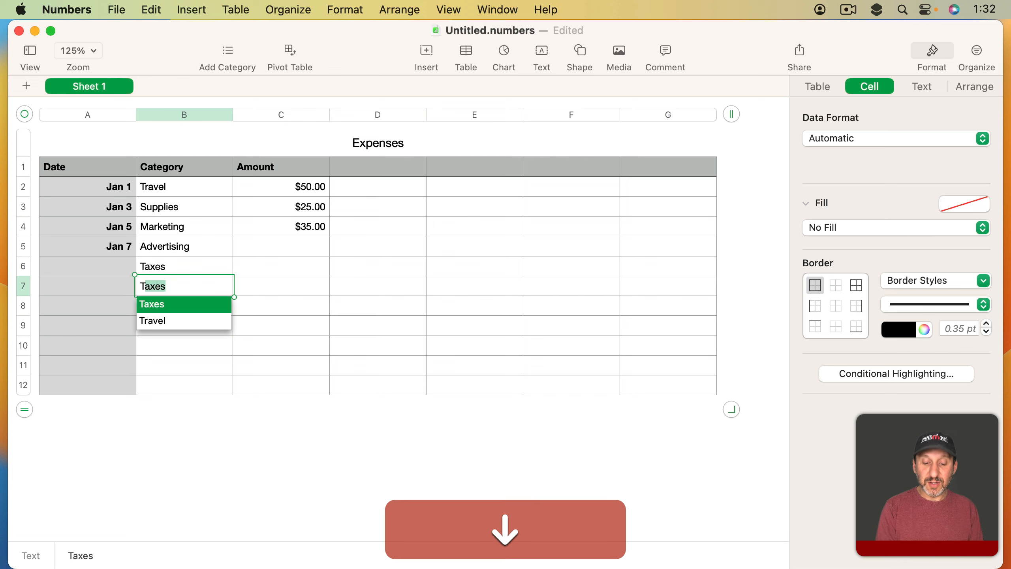
key(Return)
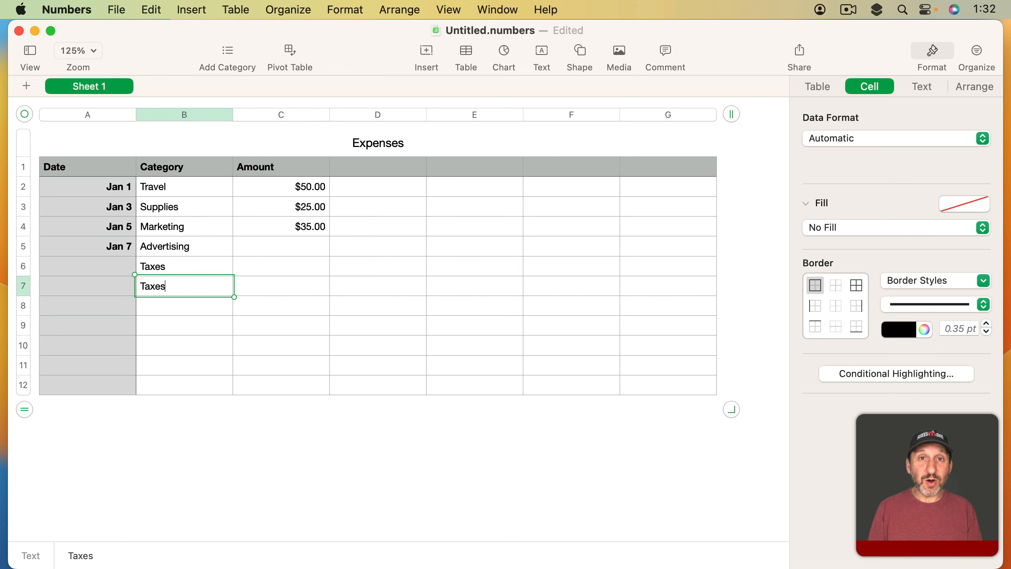
key(Tab)
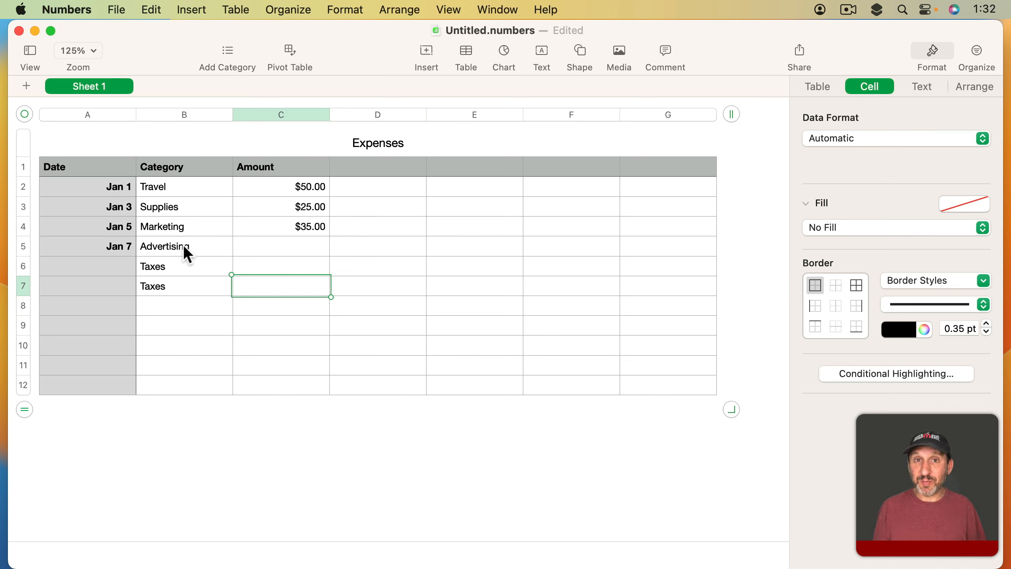
key(Left)
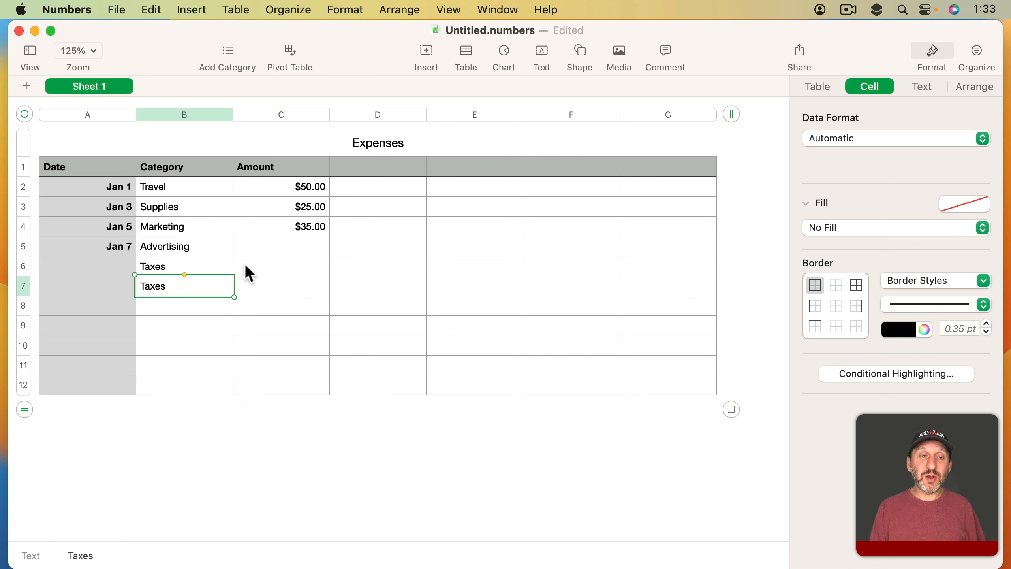
Try starting the Advertising row's amount in C5 with 2 and remove the entry.
click(302, 246)
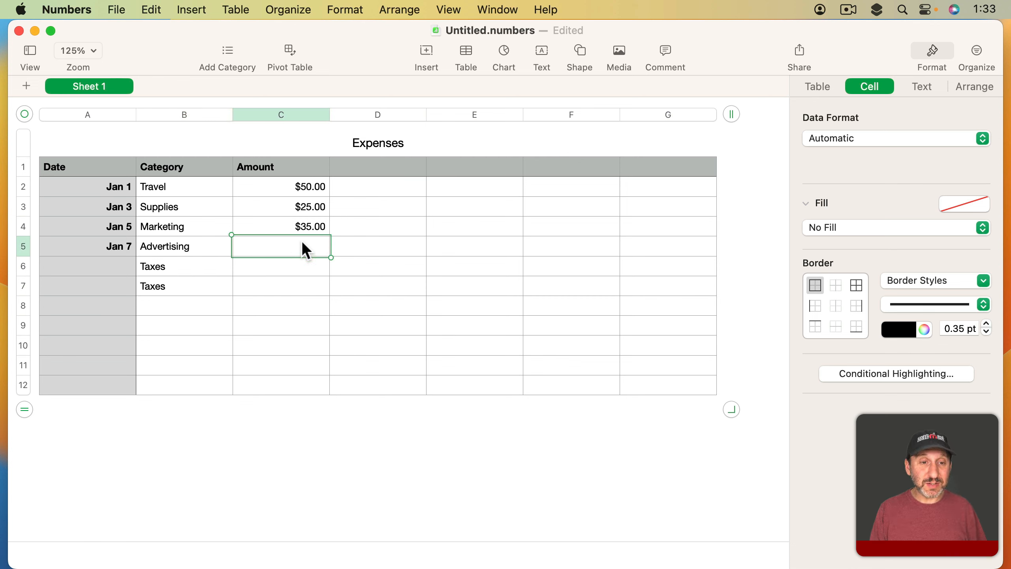
text(2)
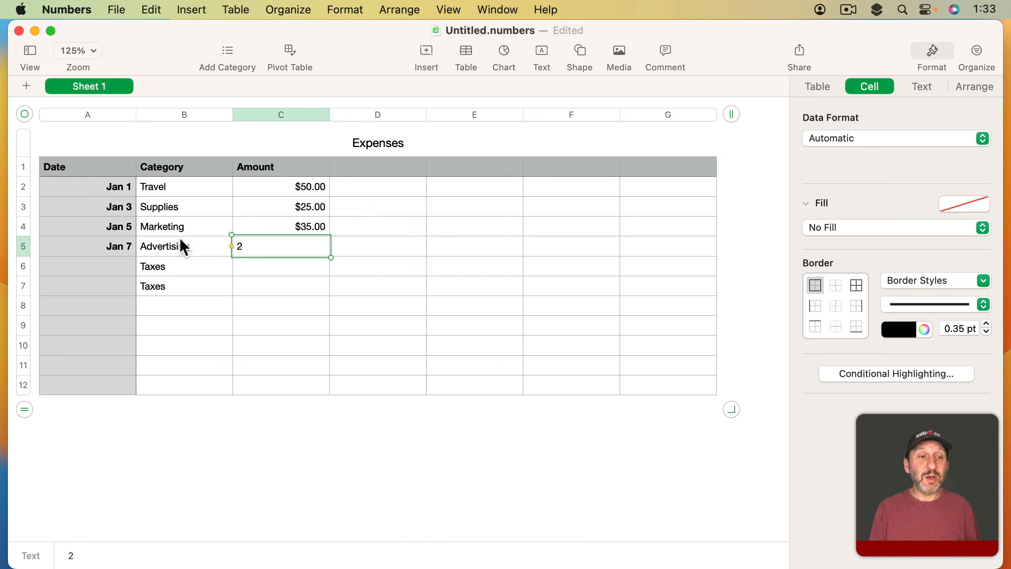
key(BackSpace)
key(Return)
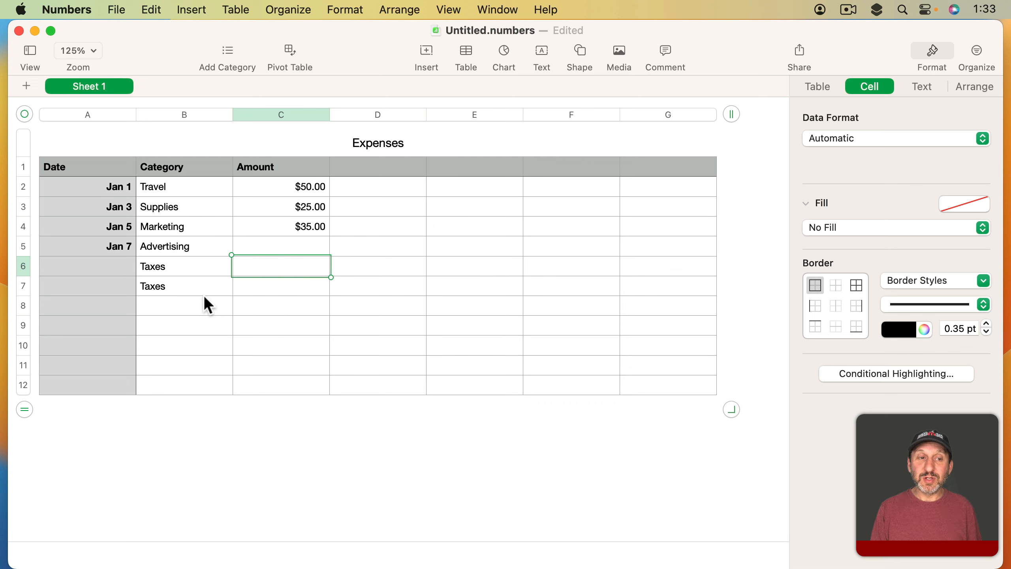
Start category cell B8 with S and fill it with the suggested category.
click(185, 301)
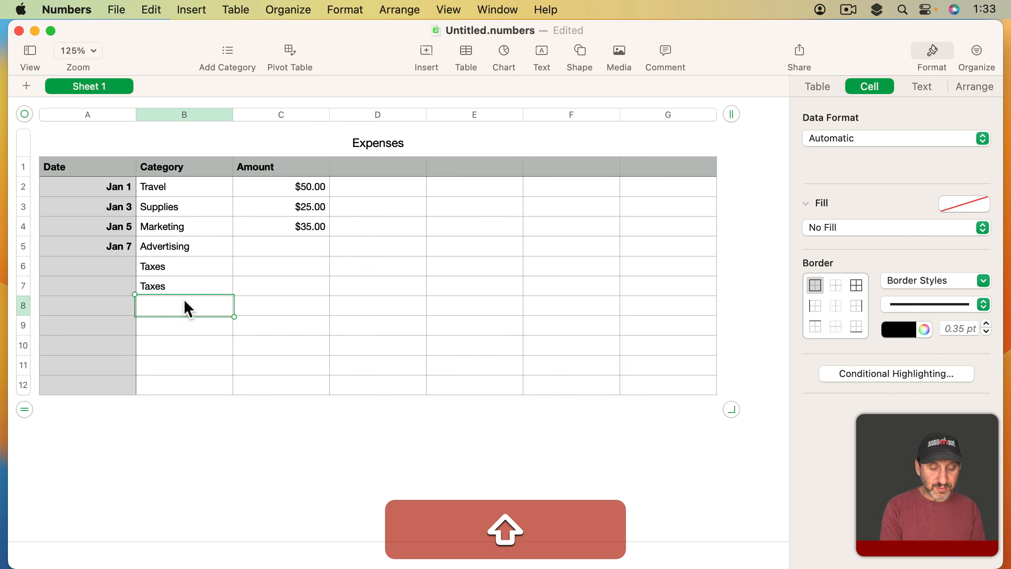
text(S)
key(Down)
key(Return)
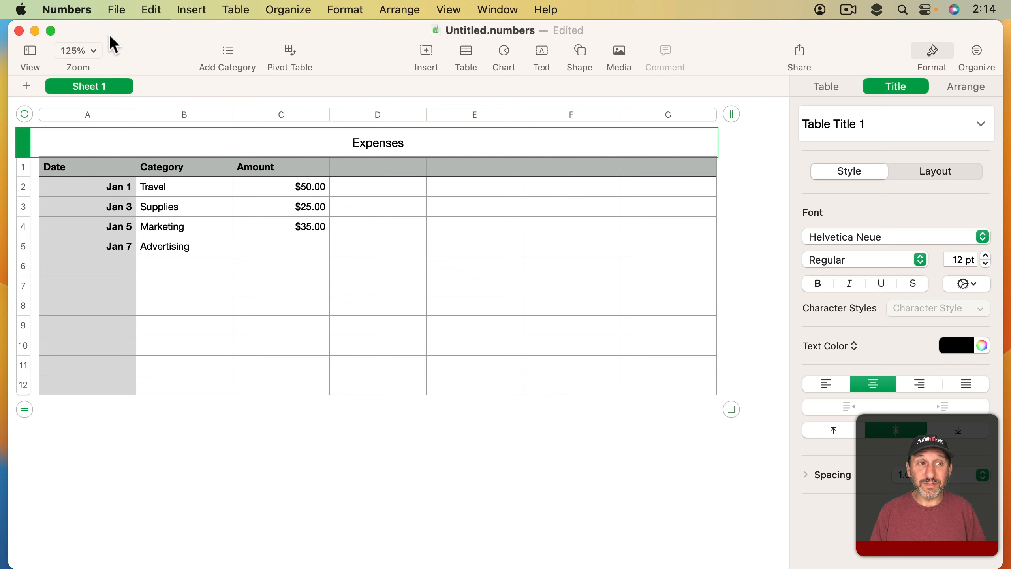
Open the application's general settings.
click(65, 9)
click(77, 59)
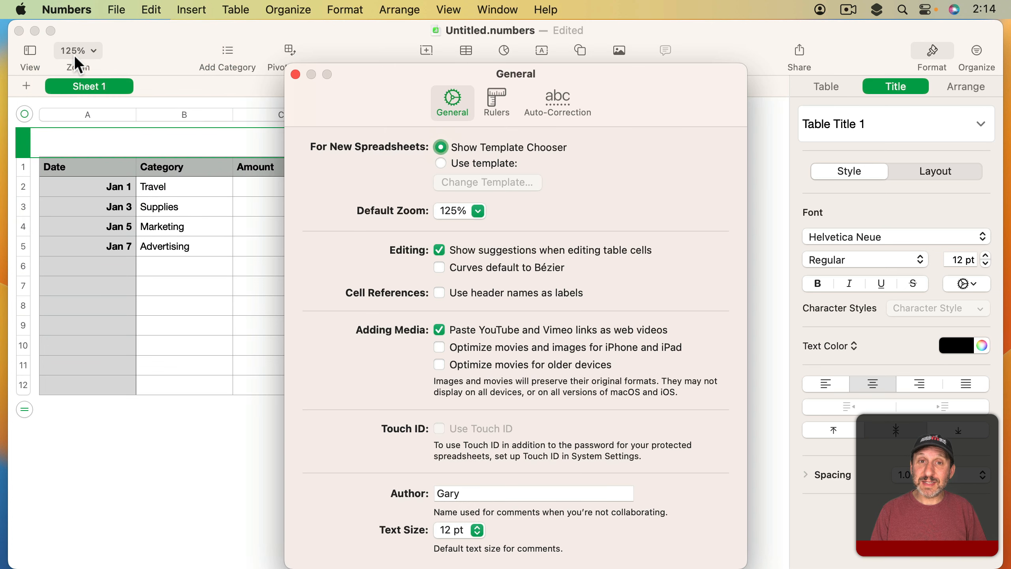